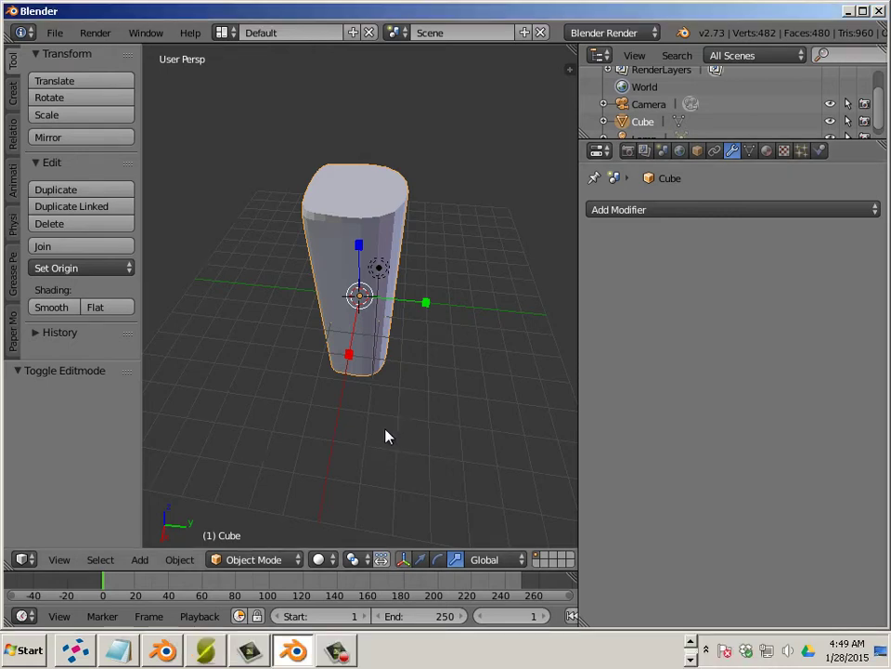
Import the key configuration file welshskeyboard.py from the Dropbox folder into the user preferences.
middle_drag(386, 434, 416, 430)
scroll(421, 421, up, 2)
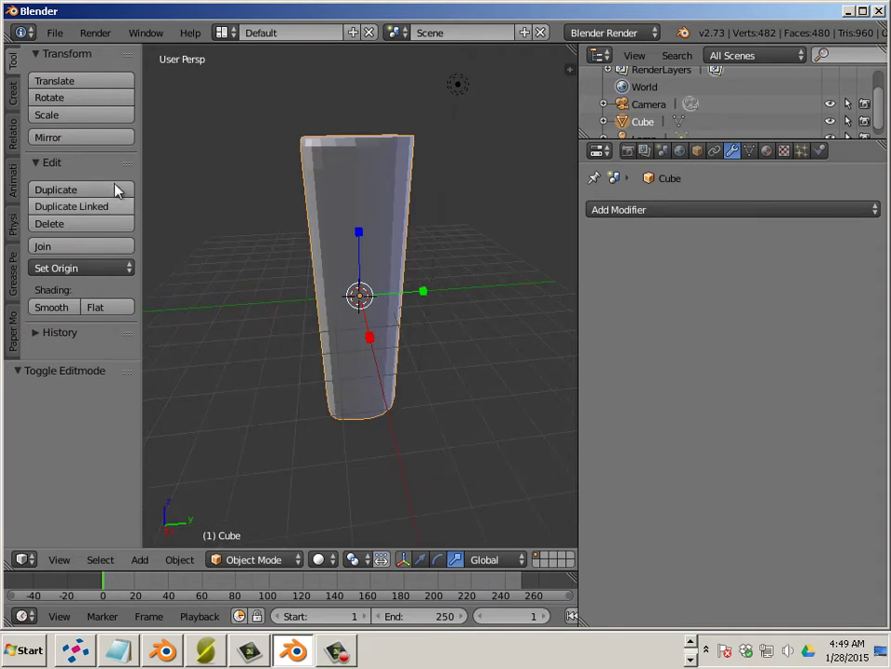
click(56, 34)
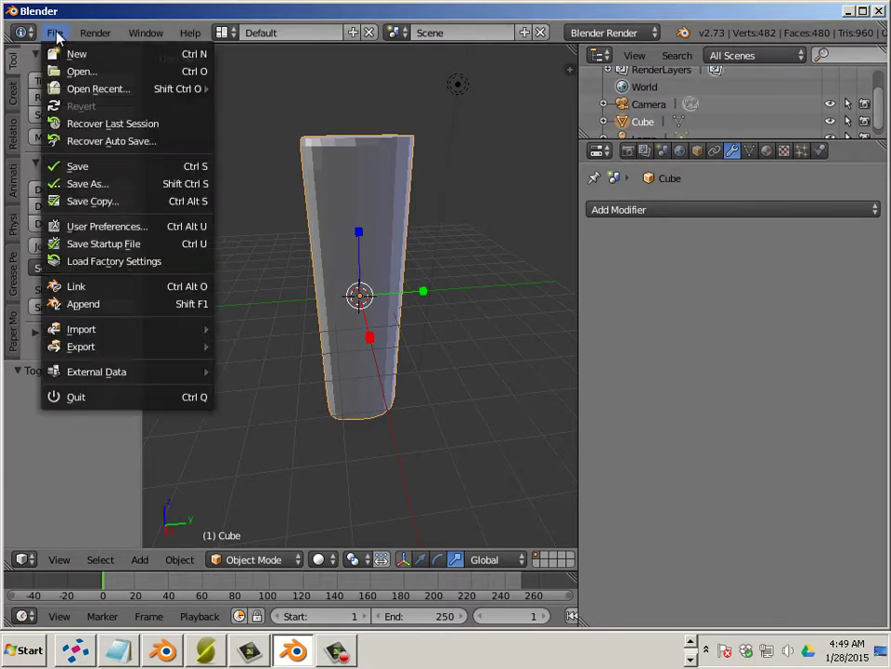
click(105, 232)
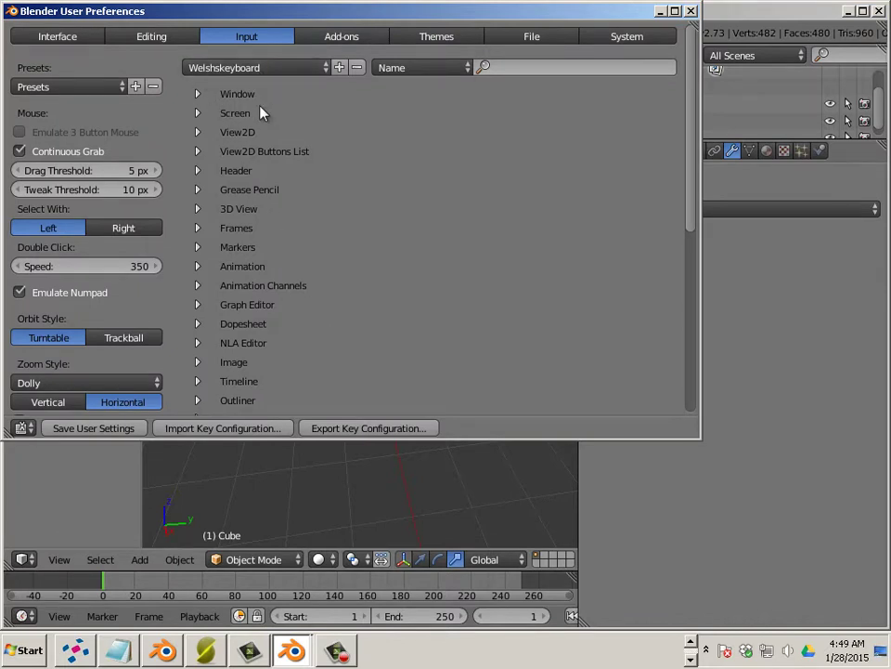
click(252, 430)
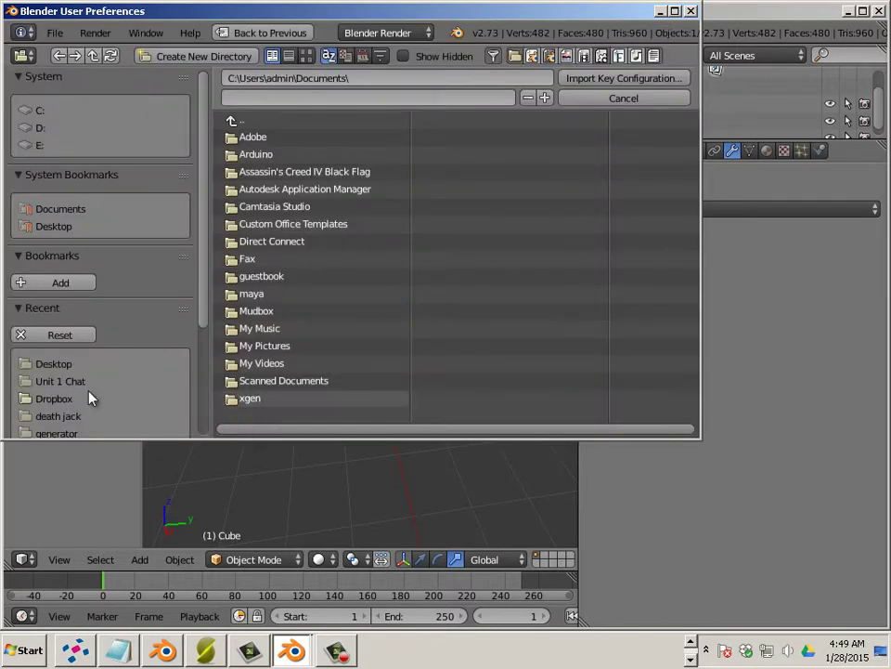
drag(206, 310, 206, 401)
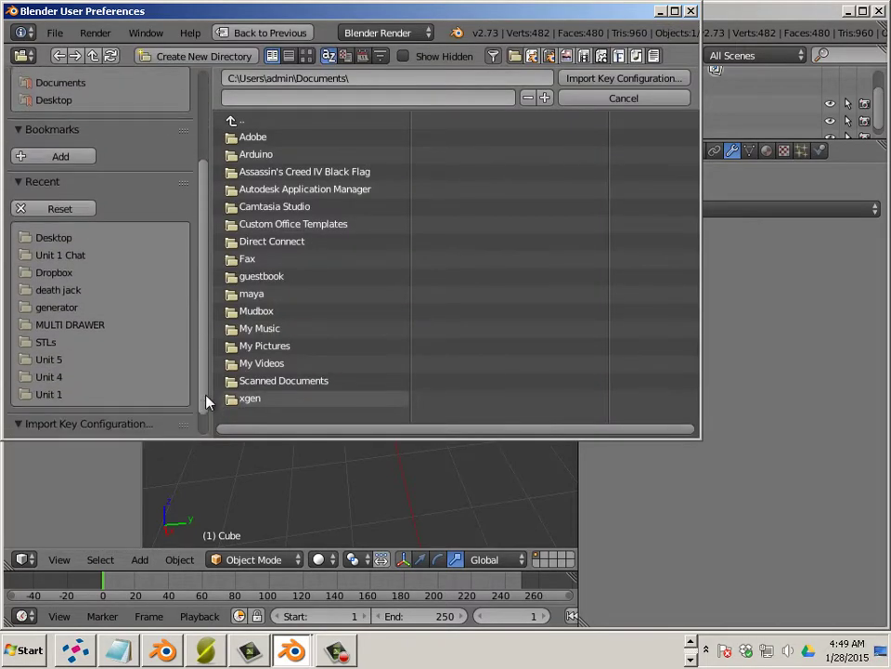
click(58, 273)
drag(322, 432, 608, 435)
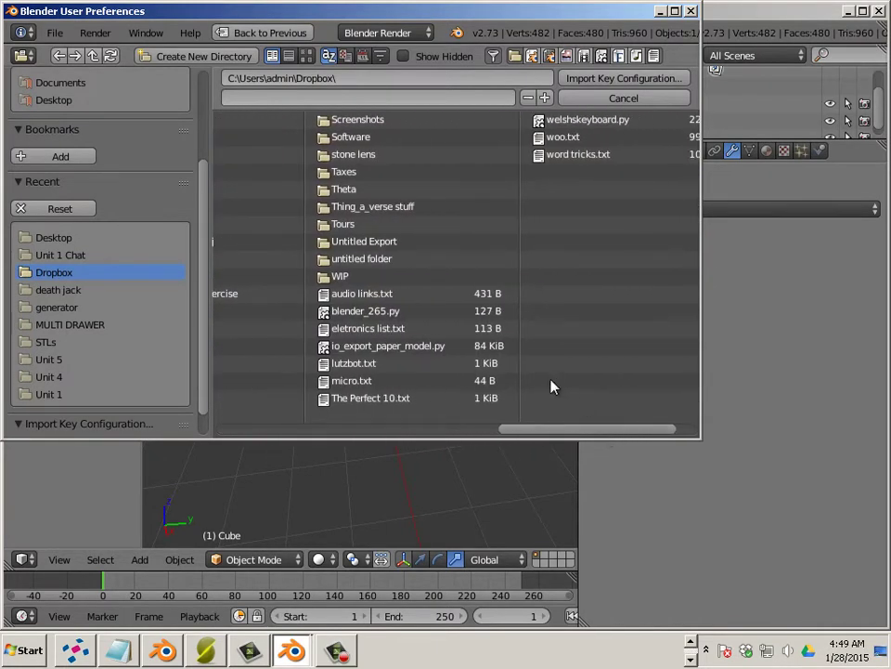
click(564, 126)
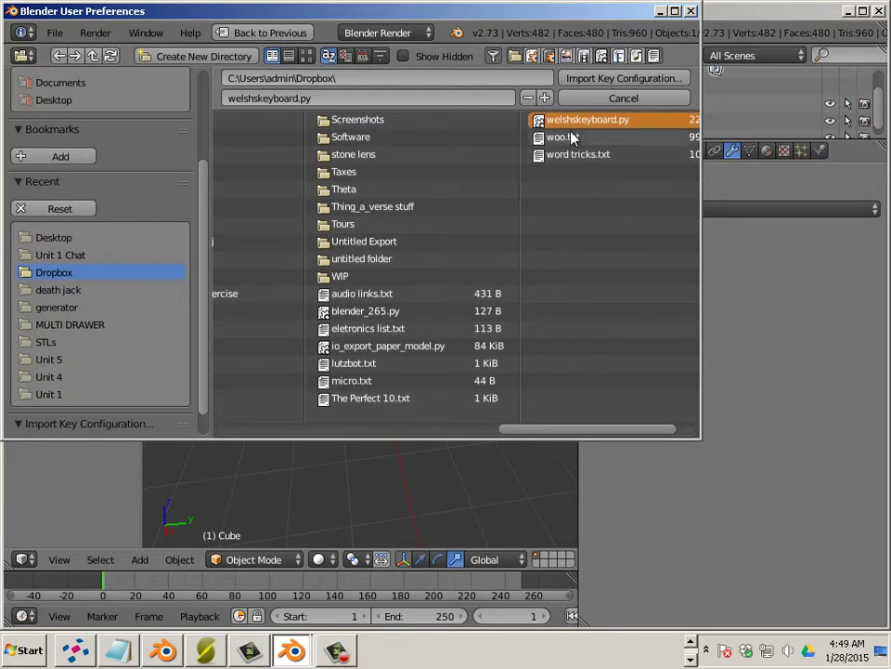
click(599, 80)
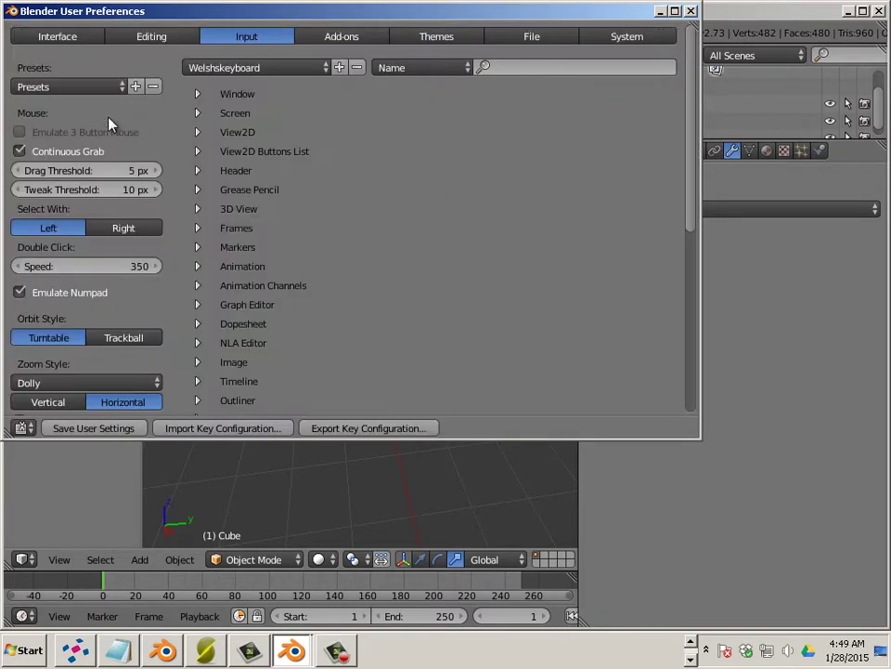
Choose the Maya input preset, save the user settings and close the preferences.
click(75, 88)
click(81, 143)
click(97, 435)
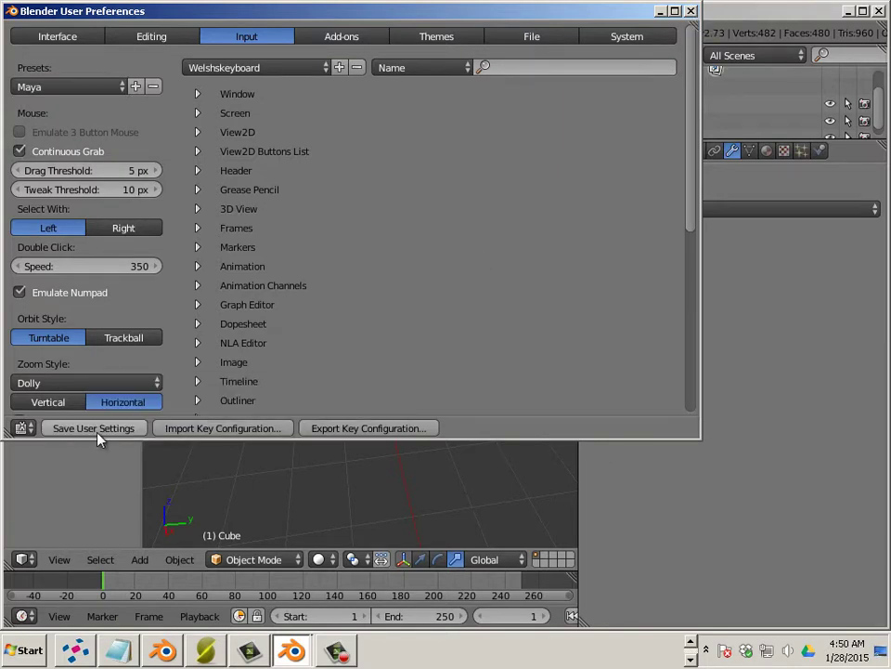
click(690, 11)
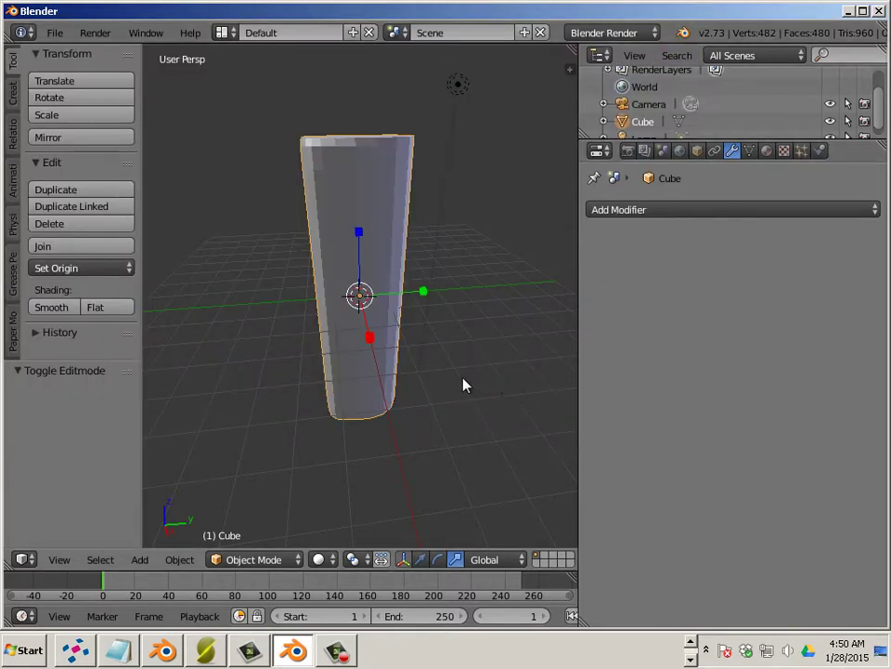
Deselect everything, reselect the tapered block and display its location, rotation, scale and dimensions.
key(a)
mouse_move(441, 408)
middle_down()
mouse_move(430, 444)
mouse_move(488, 412)
mouse_move(458, 404)
mouse_move(378, 414)
mouse_move(384, 419)
mouse_move(322, 414)
mouse_move(424, 414)
mouse_move(372, 414)
mouse_move(380, 411)
mouse_move(385, 424)
mouse_move(360, 441)
mouse_move(378, 423)
mouse_move(397, 429)
mouse_move(308, 412)
mouse_move(410, 429)
mouse_move(407, 406)
mouse_move(429, 419)
middle_up()
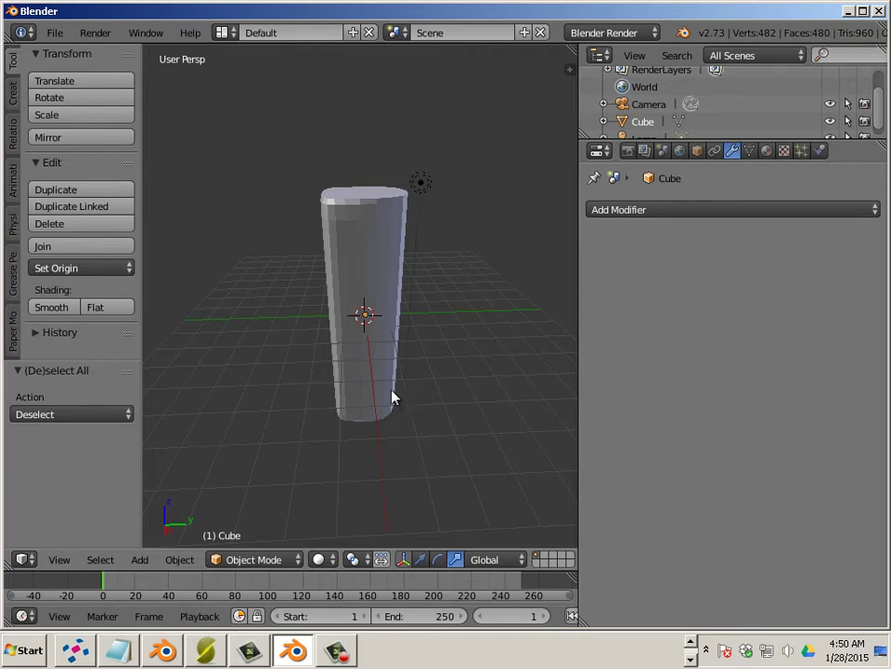
middle_drag(293, 363, 366, 405)
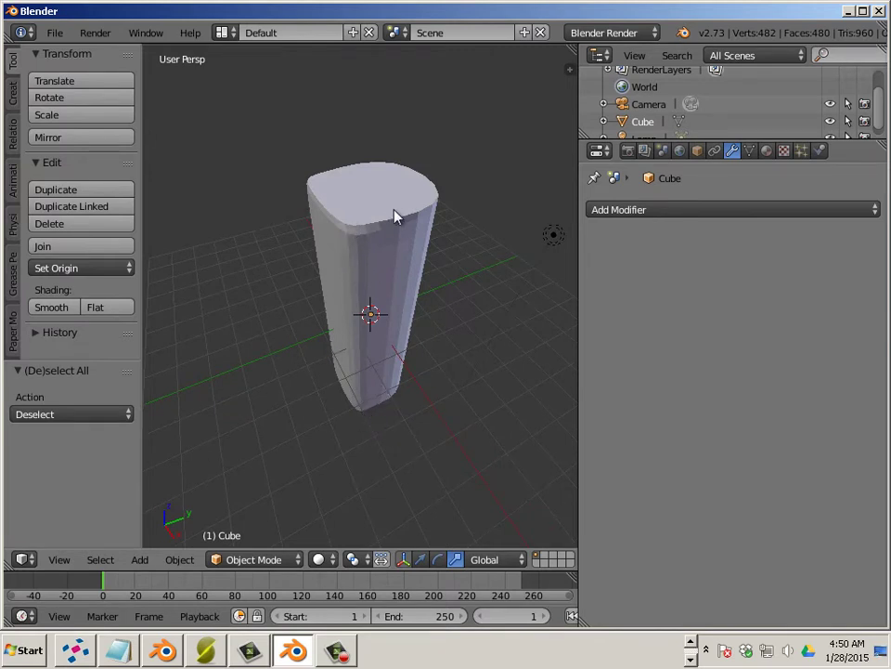
middle_drag(493, 276, 436, 240)
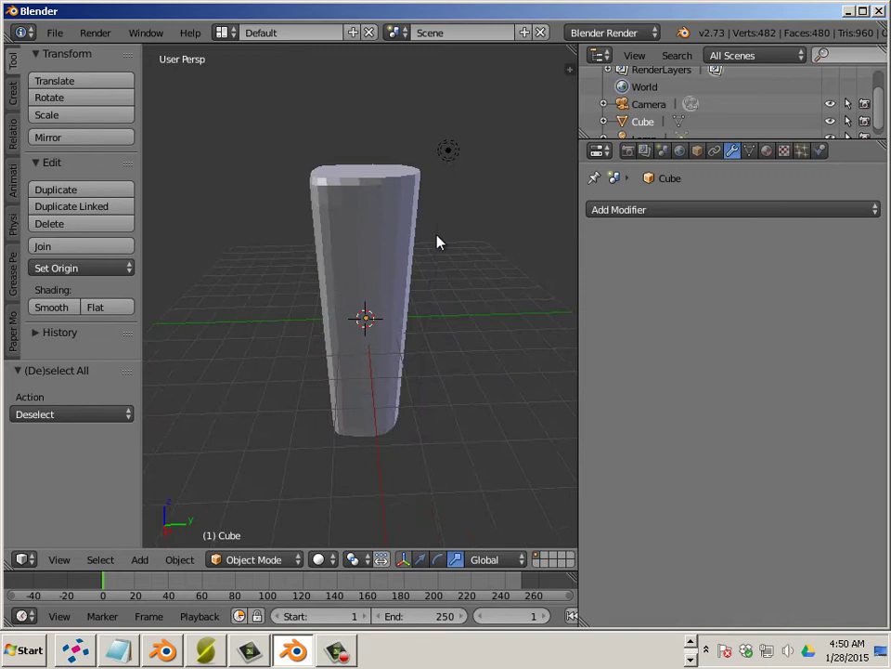
right_click(391, 241)
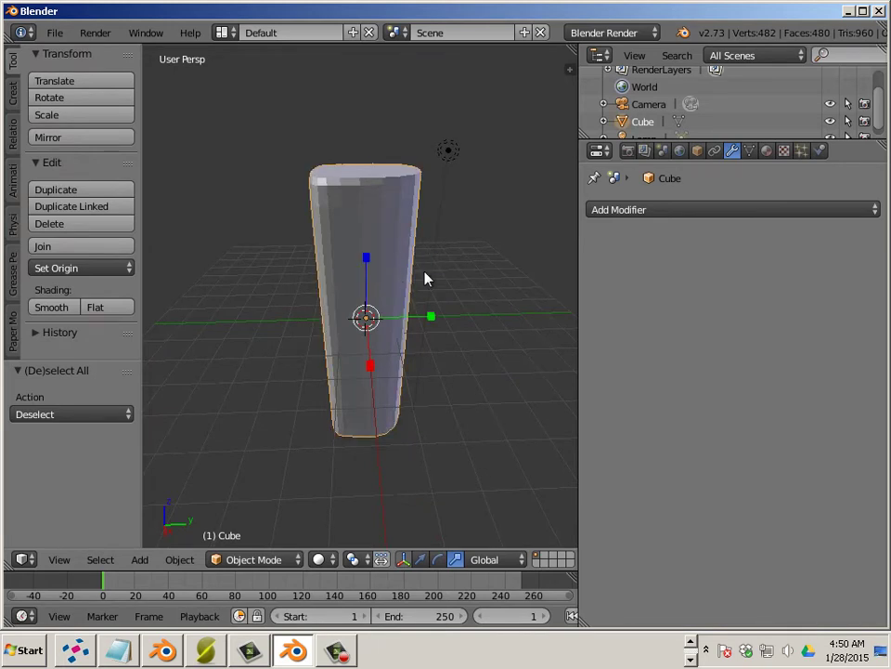
key(n)
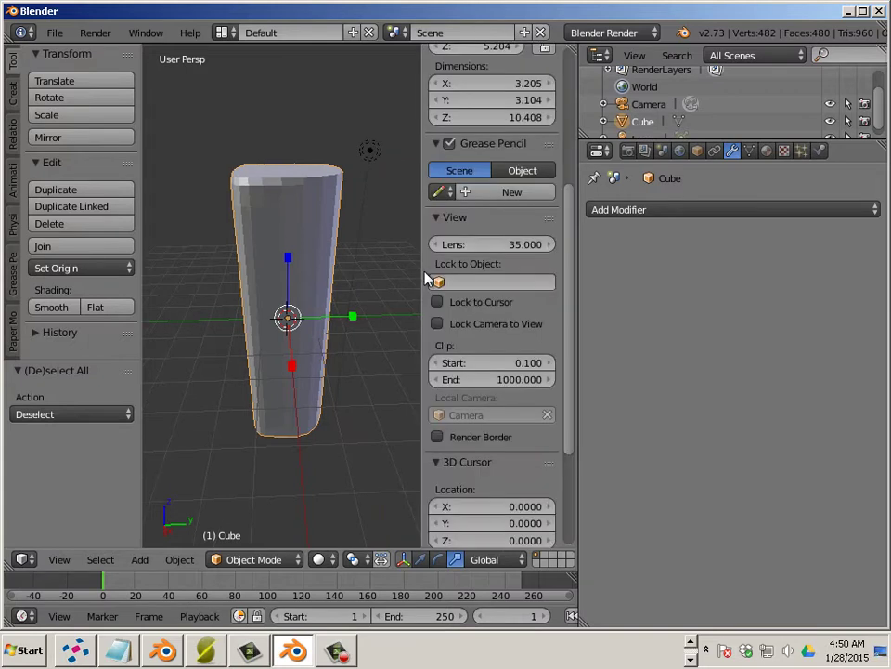
drag(572, 221, 582, 56)
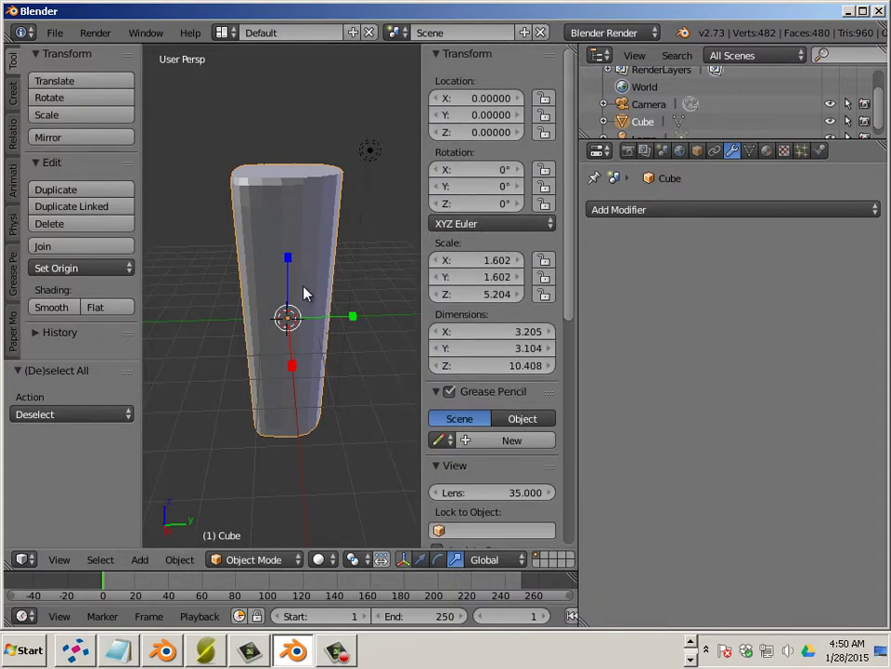
Enable the rotate manipulator and turn the tapered block about 33° around the X axis.
click(438, 560)
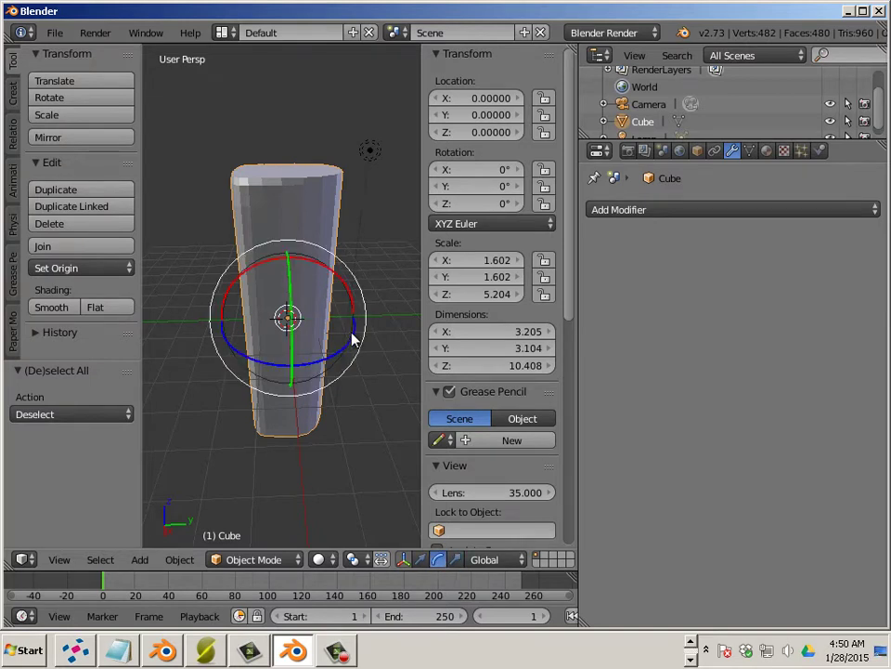
middle_drag(384, 363, 358, 366)
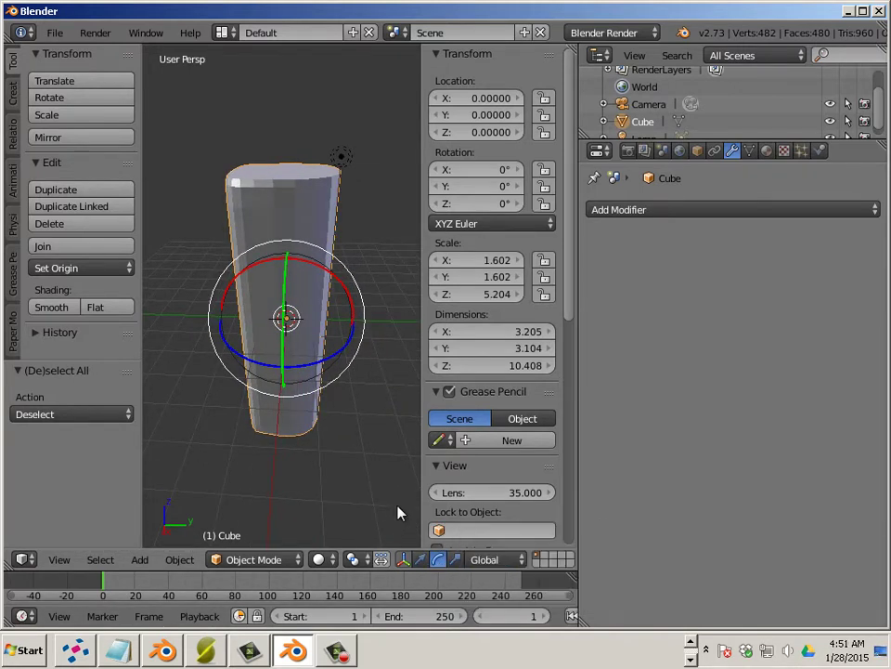
middle_drag(388, 473, 367, 473)
middle_drag(354, 404, 340, 319)
drag(340, 309, 311, 289)
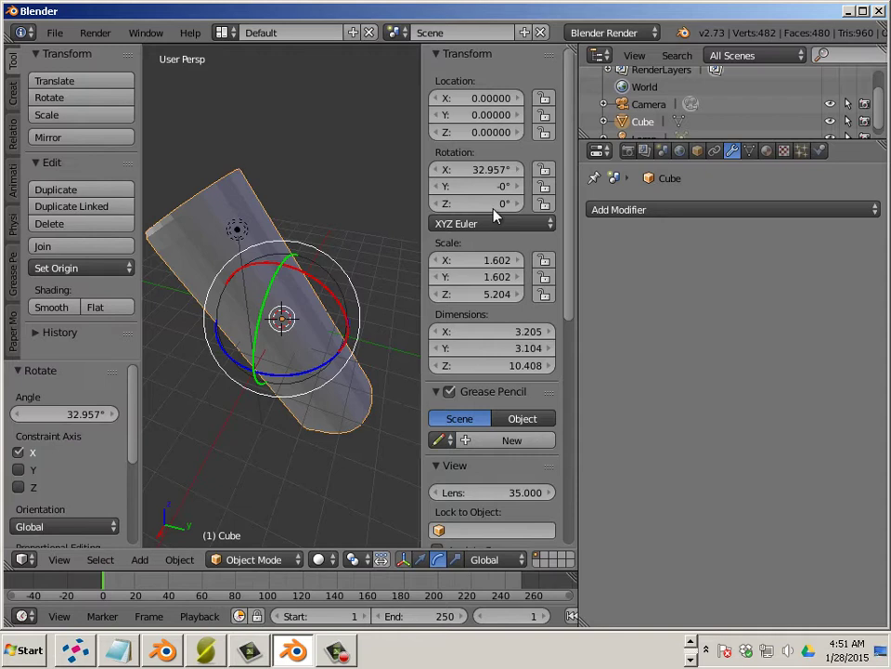
Reset the tapered block's X rotation to 0°.
click(485, 169)
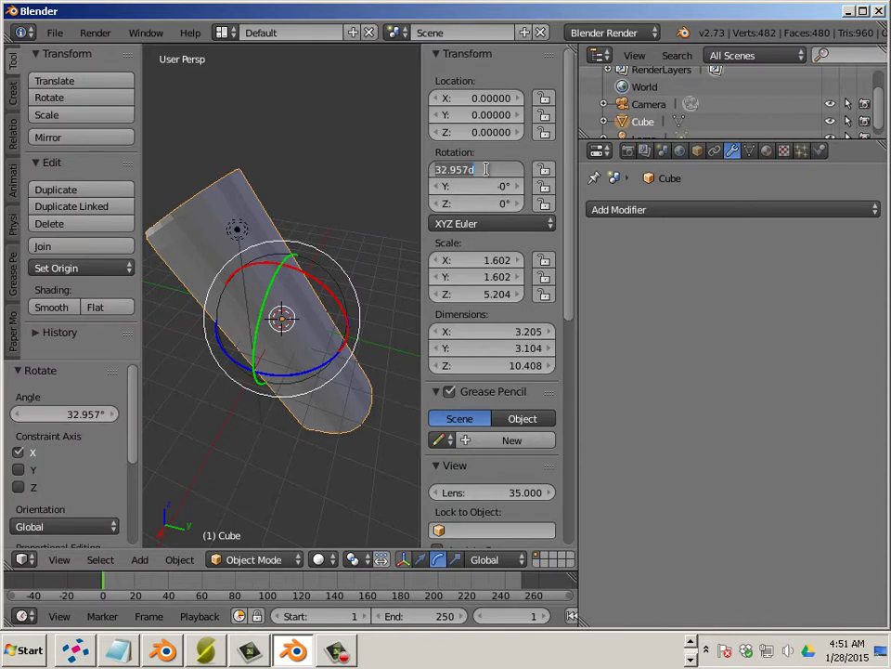
text(0)
key(Return)
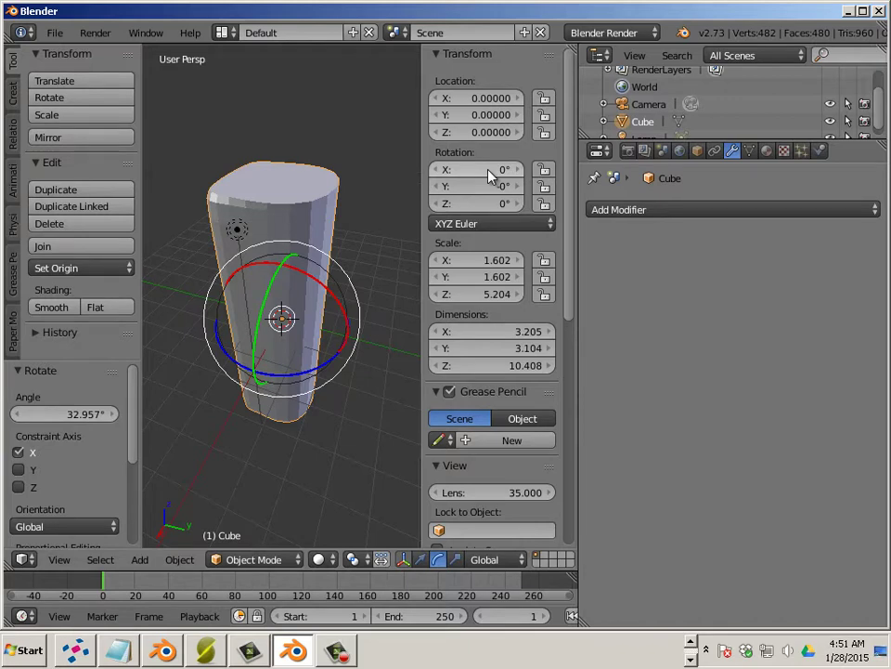
Set the tapered block's X rotation to 90° and widen the 3D viewport.
click(485, 169)
text(90)
key(Return)
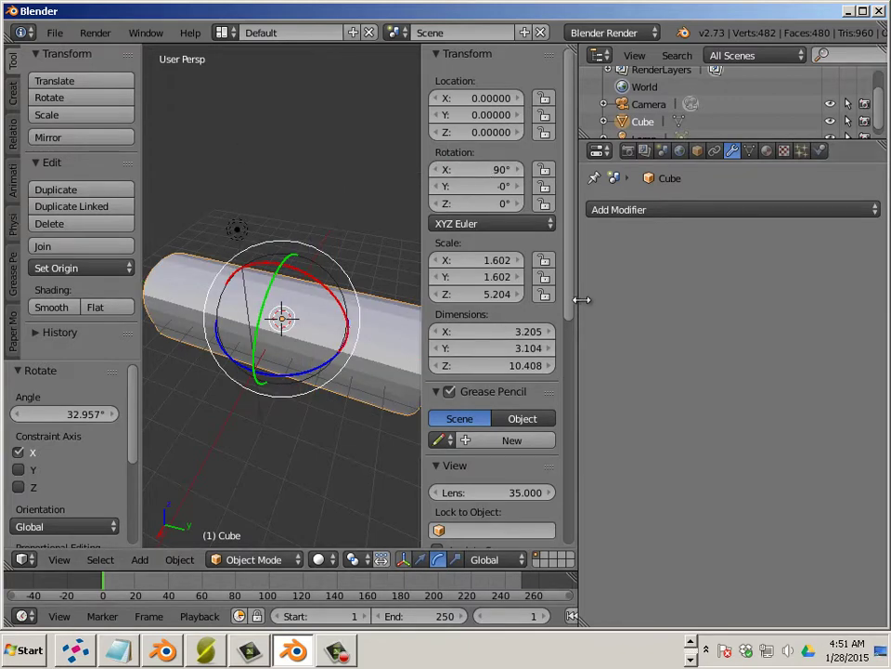
drag(575, 298, 757, 298)
Try a free rotation of the block and undo it.
middle_drag(481, 377, 529, 336)
key(r)
click(450, 378)
key(ctrl+z)
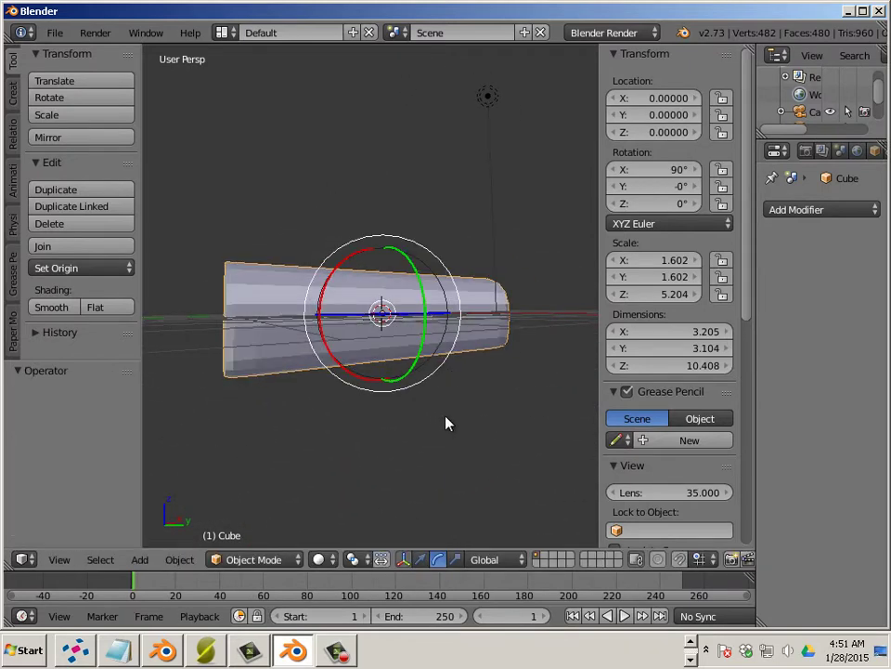
Reselect the laid-down block and apply its rotation and scale.
middle_drag(445, 421, 499, 397)
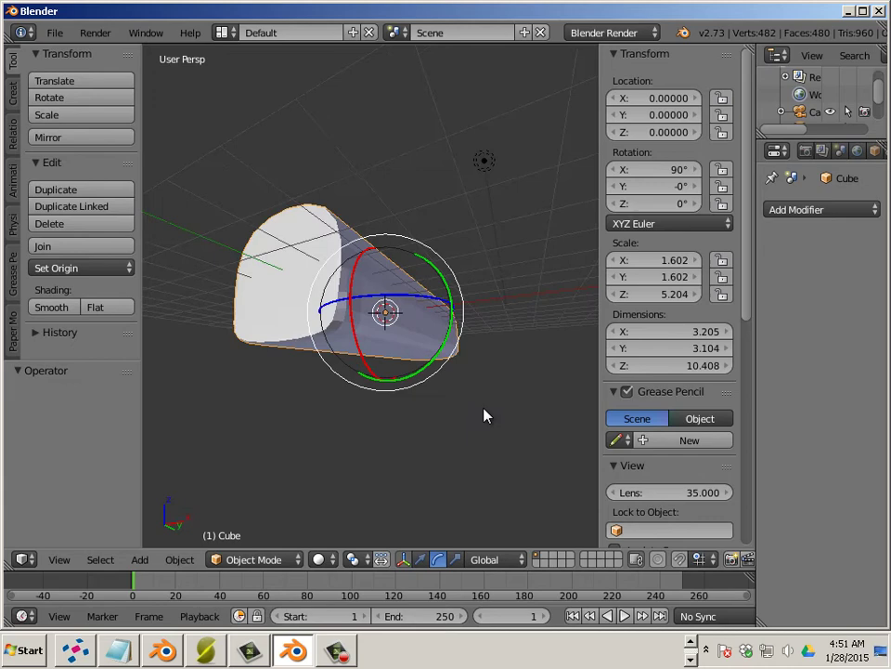
middle_drag(470, 441, 381, 352)
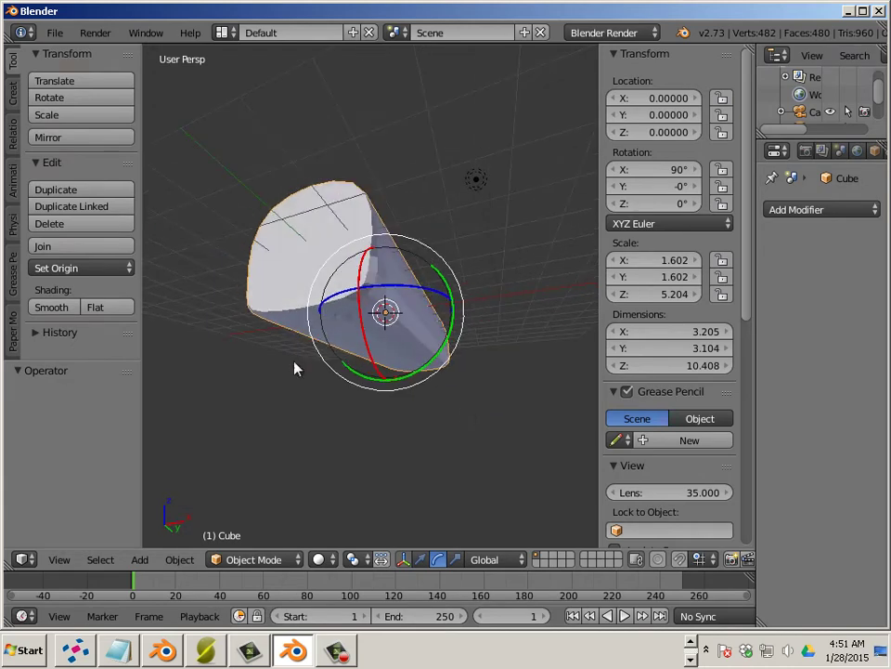
middle_drag(296, 368, 282, 465)
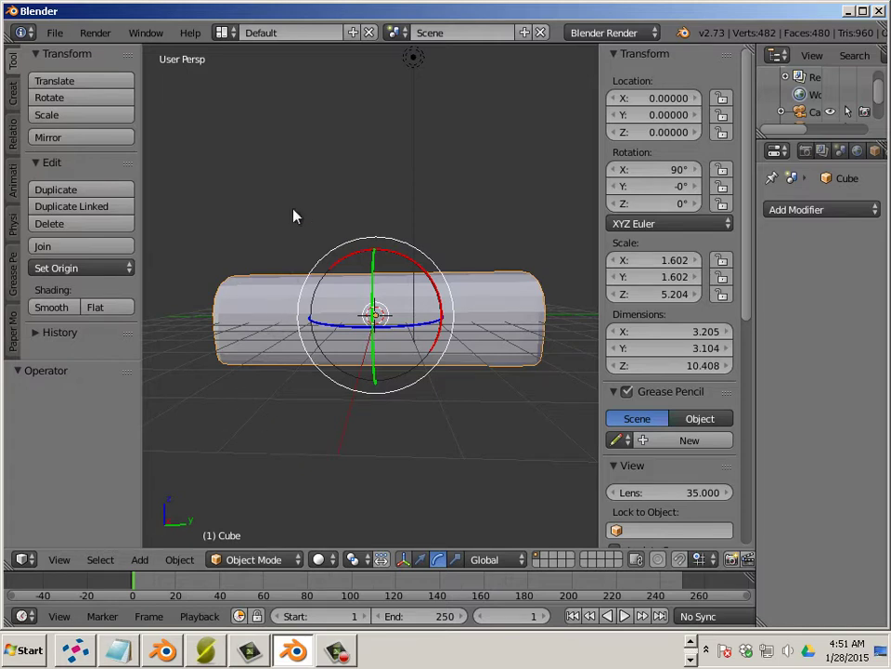
key(a)
right_click(278, 298)
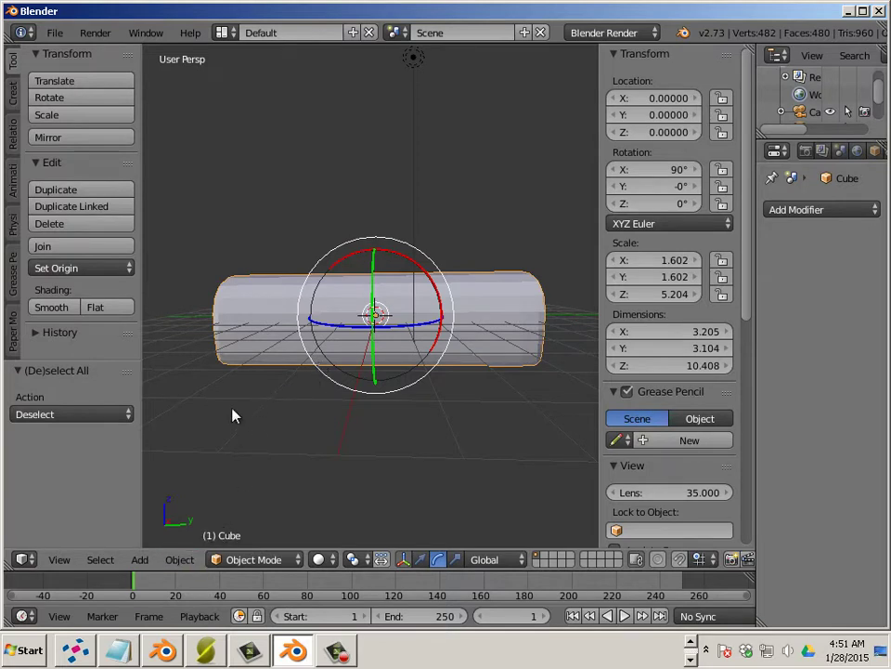
click(179, 559)
mouse_move(219, 426)
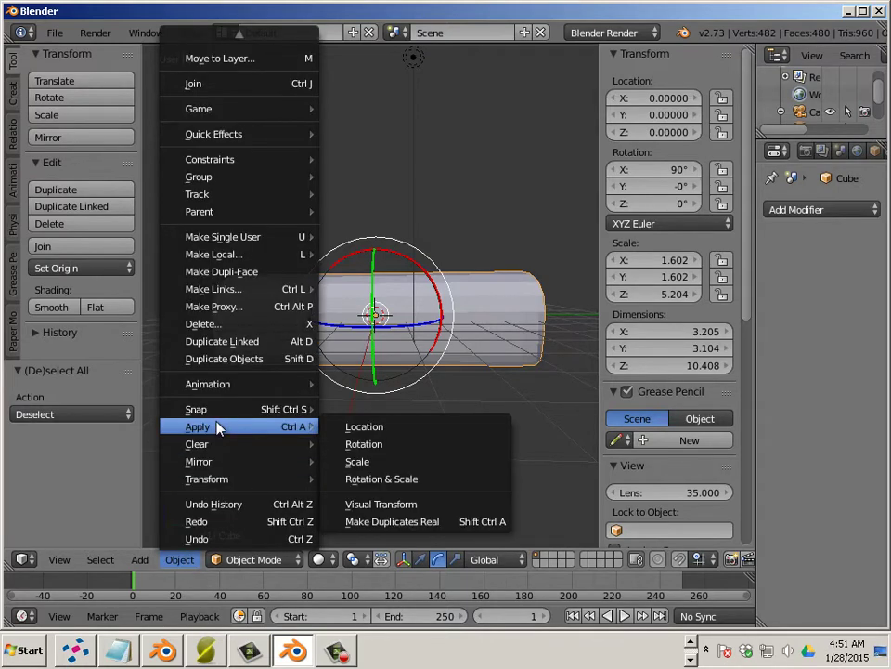
click(405, 479)
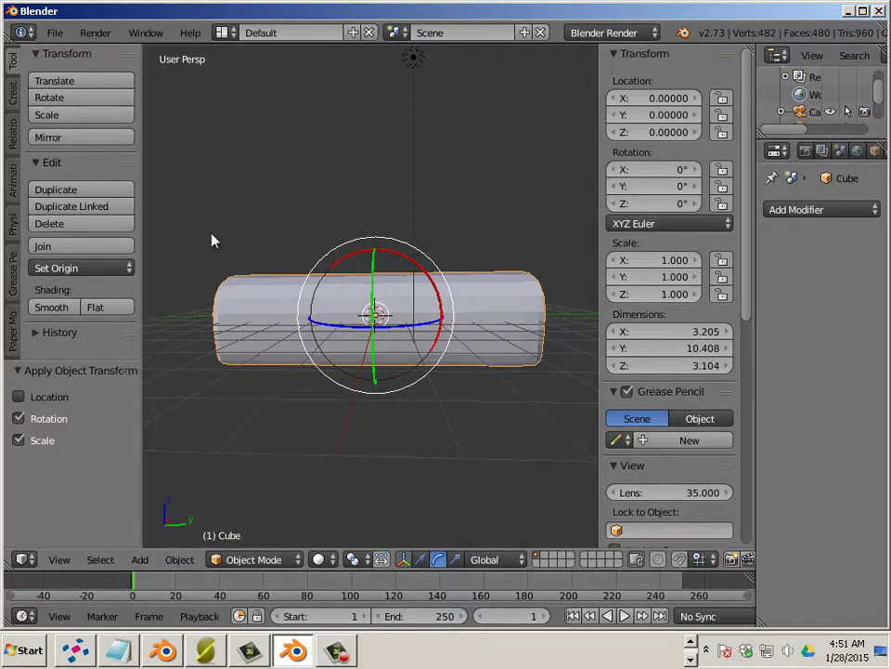
click(54, 32)
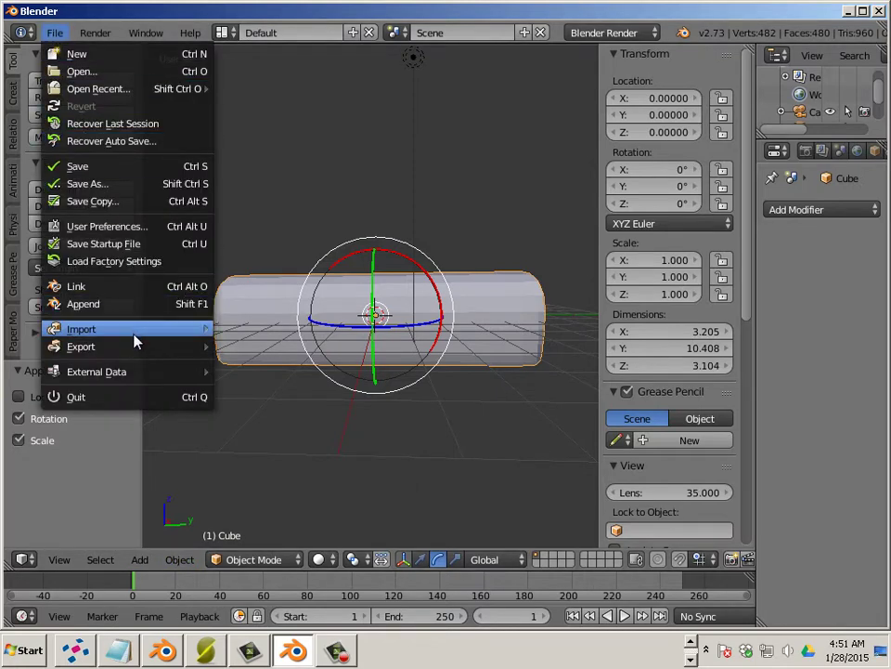
mouse_move(134, 346)
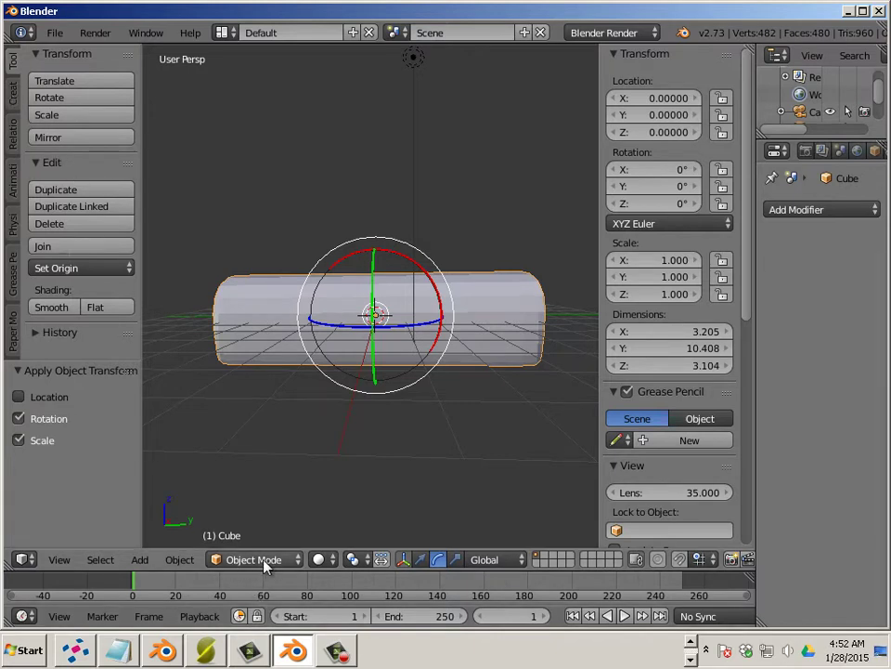
Add a cube at the origin and stretch it along the Y axis to about 24.5 units long.
click(15, 102)
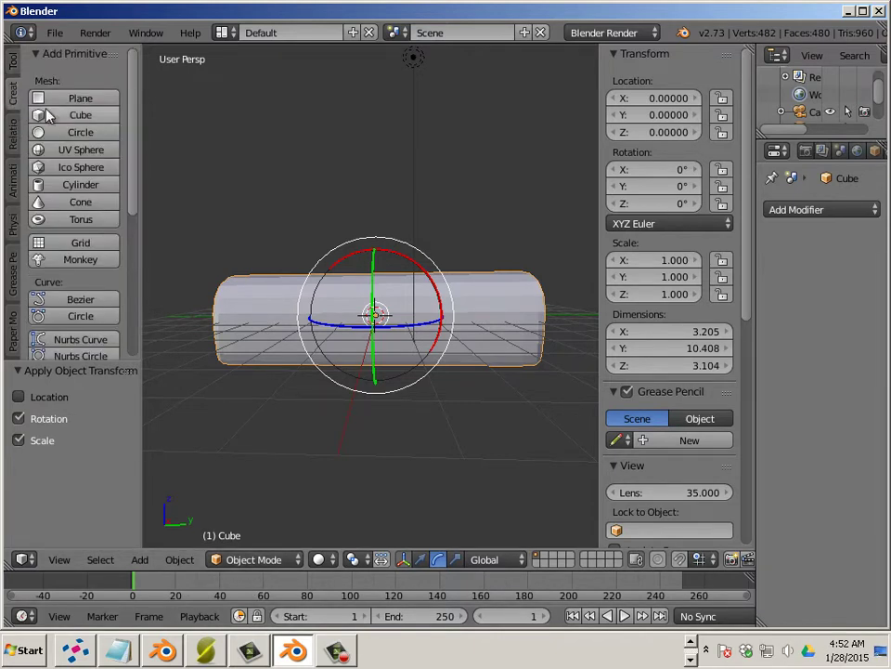
click(52, 117)
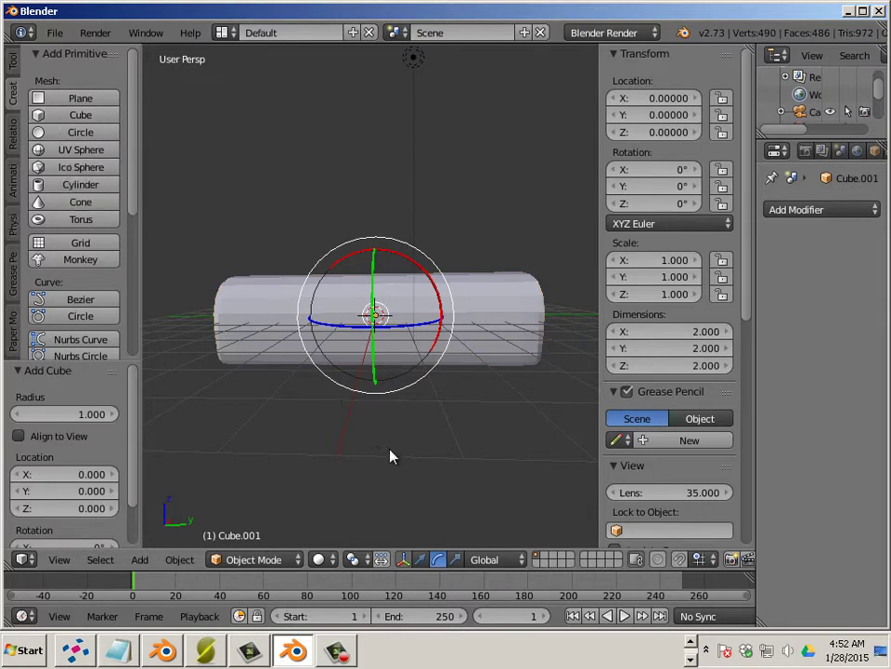
key(ctrl+alt+s)
drag(441, 321, 110, 338)
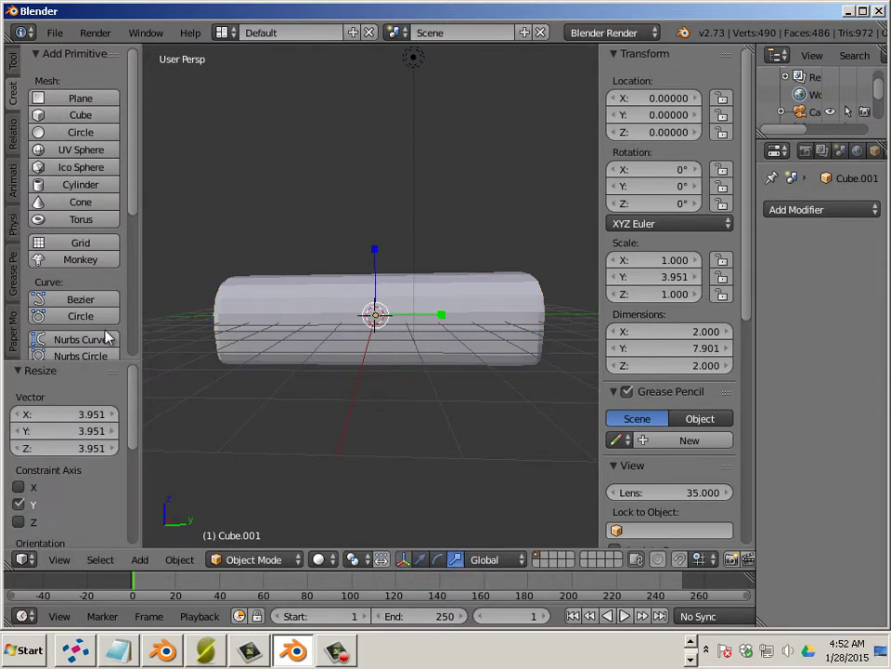
drag(441, 320, 560, 327)
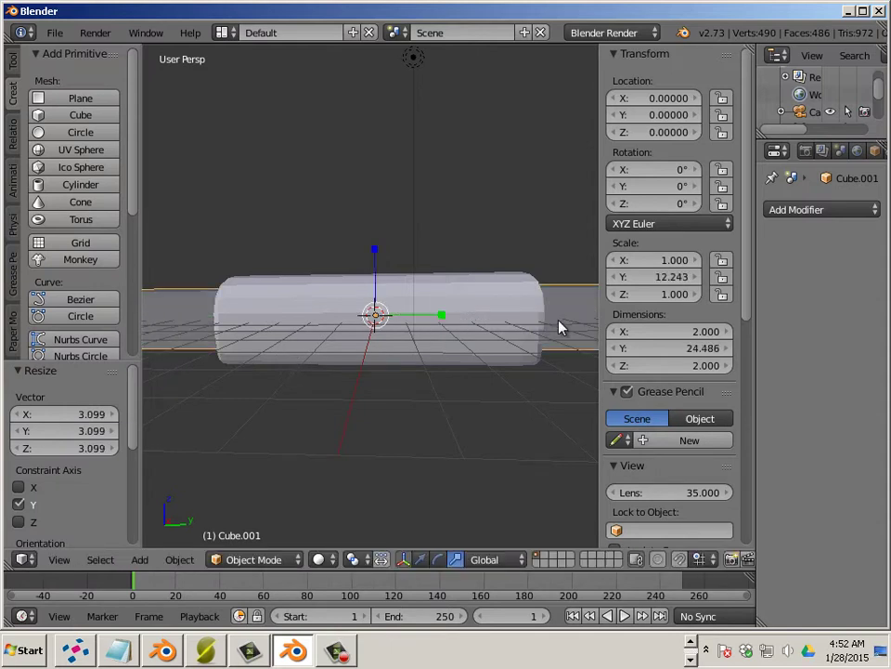
Scale the added cube to about 14.3 units along Y and about 5.9 units along X.
drag(442, 318, 416, 316)
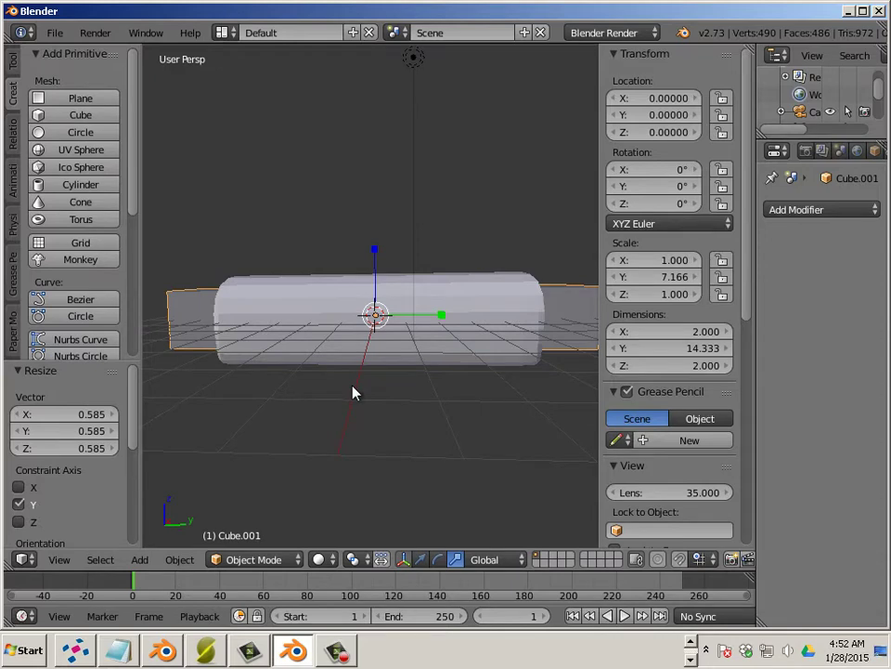
middle_drag(353, 393, 432, 479)
drag(435, 362, 509, 447)
middle_drag(505, 461, 393, 412)
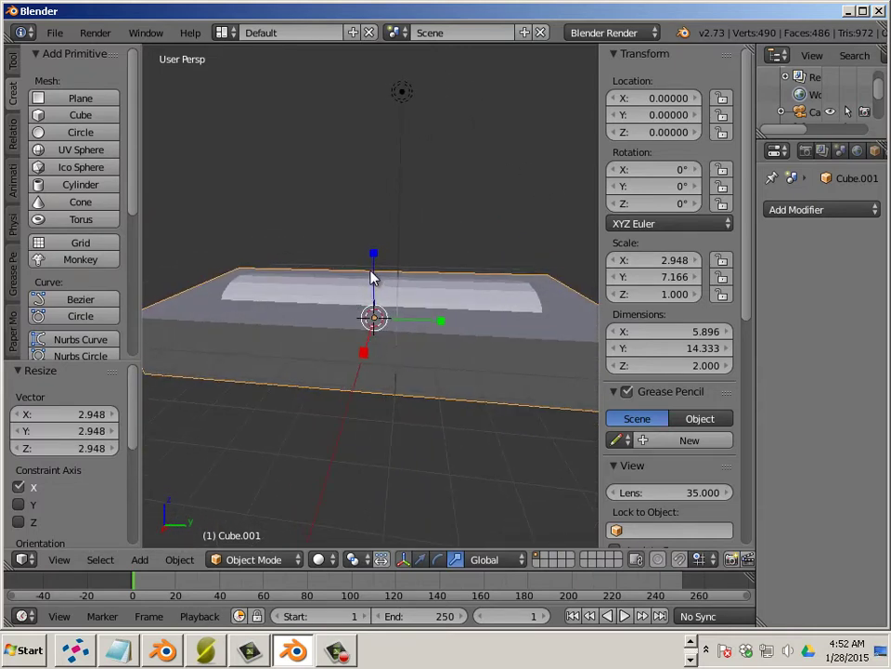
Move the cube straight down to about Z -2.2 so it overlaps only the rounded block's underside.
key(ctrl+alt+g)
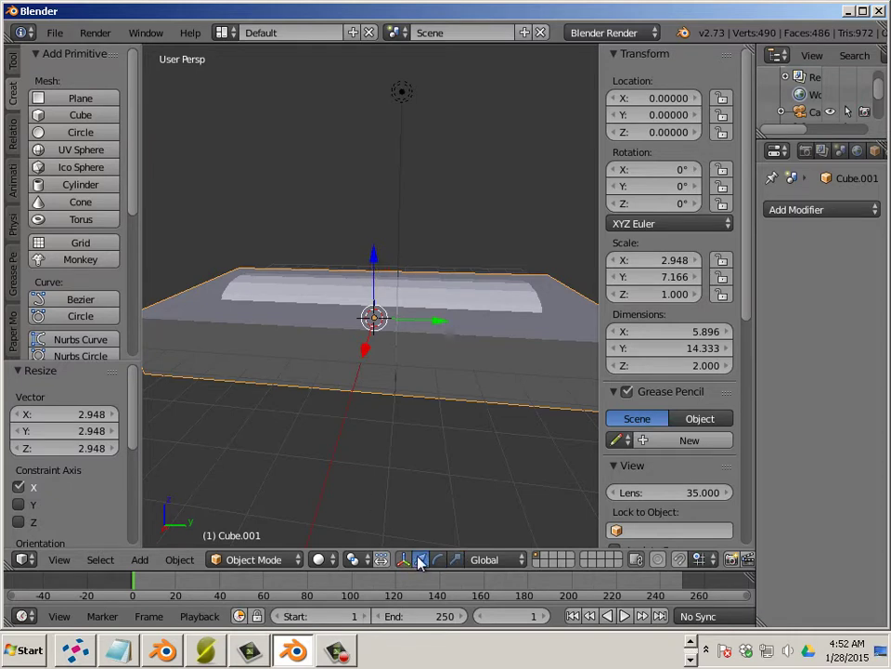
drag(373, 254, 368, 306)
middle_drag(326, 454, 461, 414)
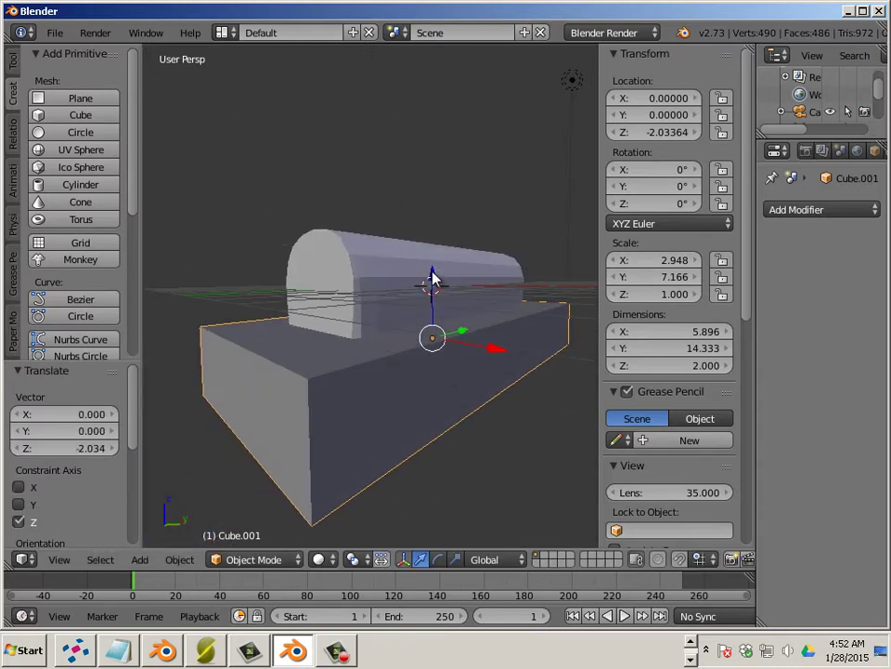
drag(432, 278, 396, 320)
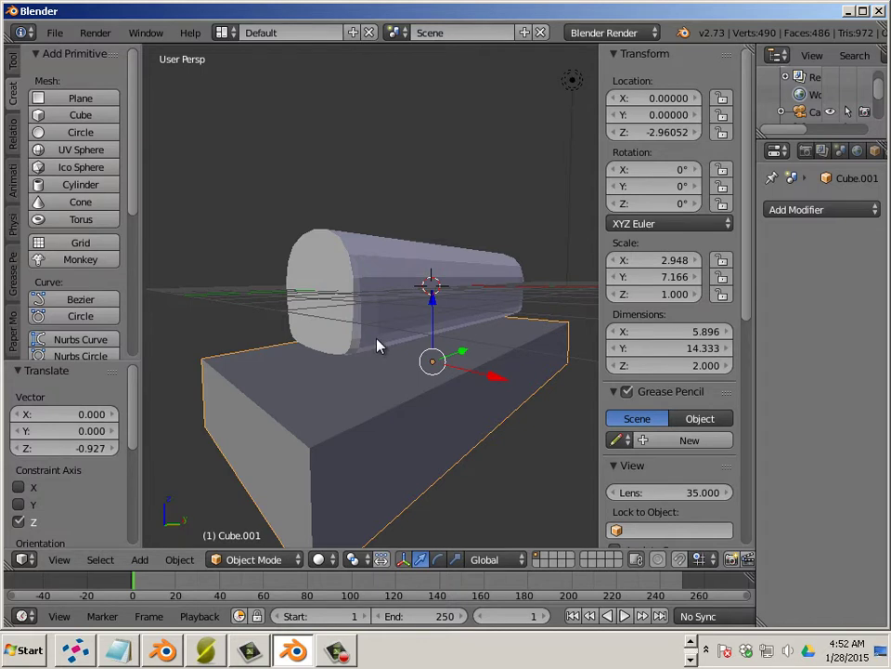
drag(432, 303, 434, 286)
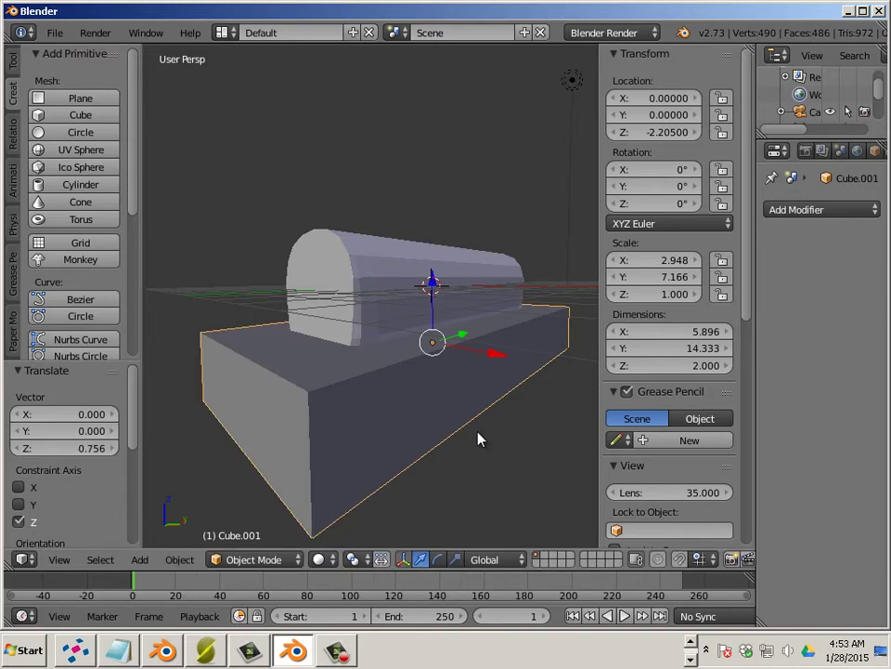
Widen the properties area and add a Boolean modifier to the rounded block.
drag(756, 261, 642, 280)
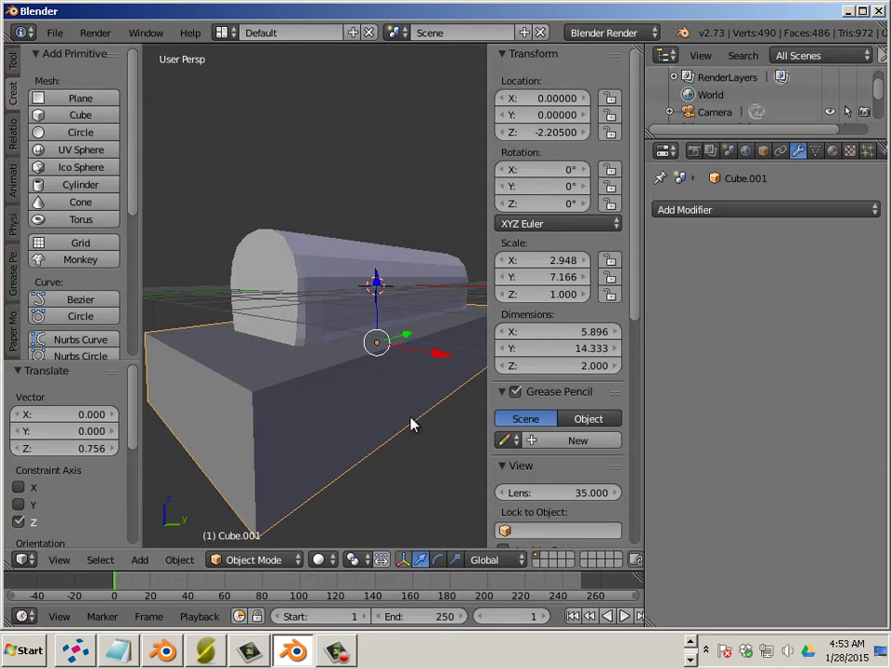
right_click(332, 271)
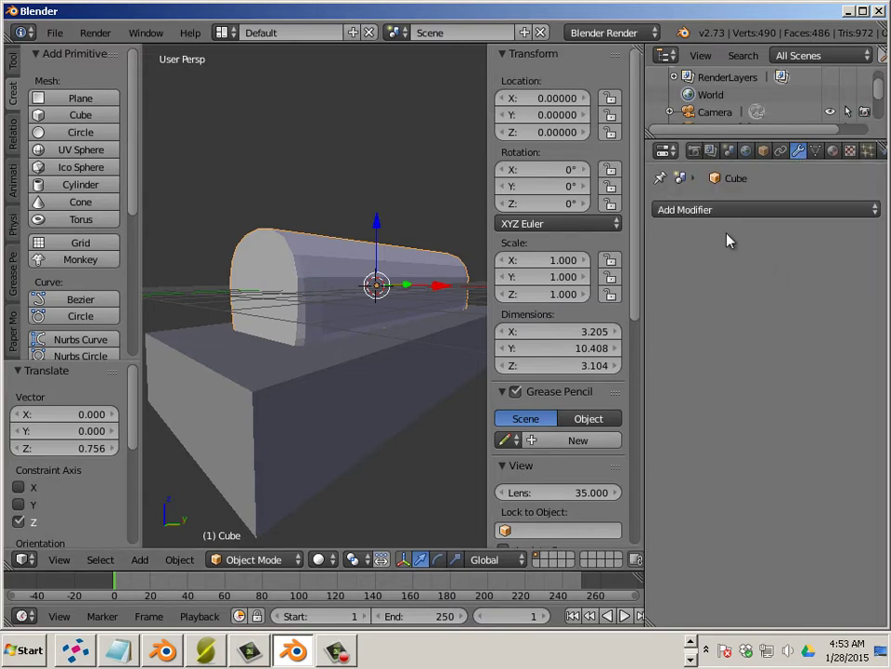
click(691, 212)
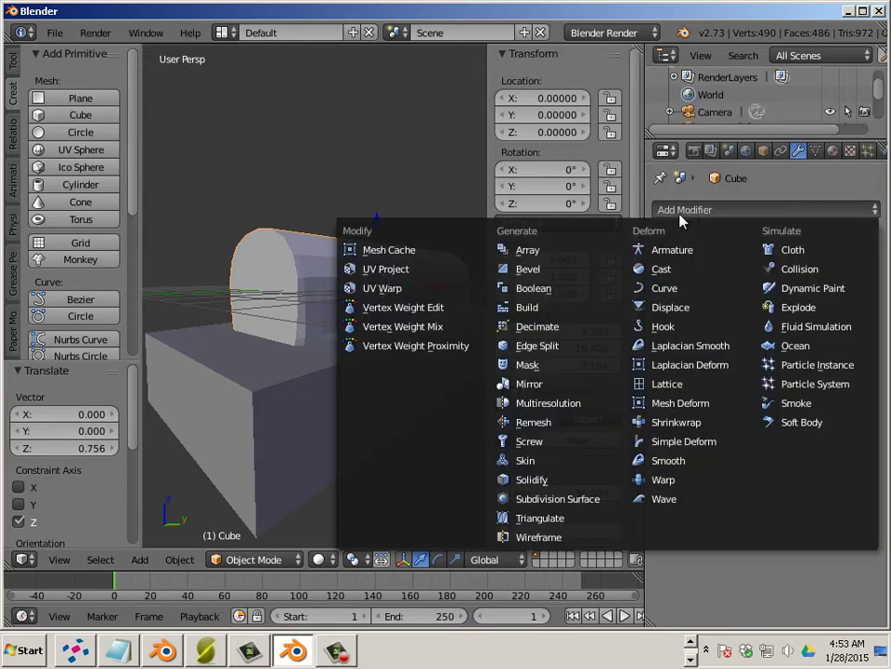
click(573, 294)
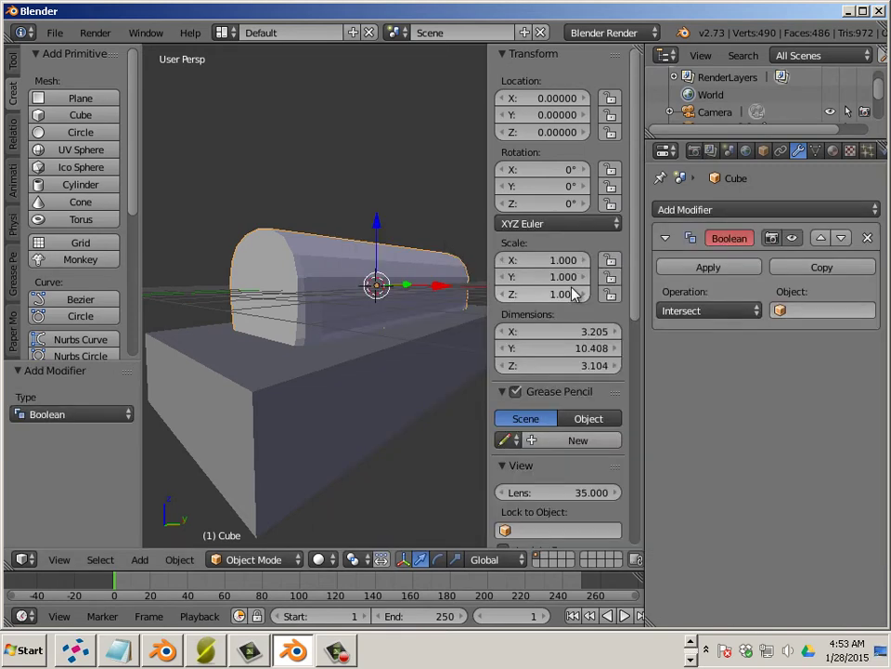
Set the Boolean operation to Difference with Cube.001 as the object and apply the modifier.
click(750, 318)
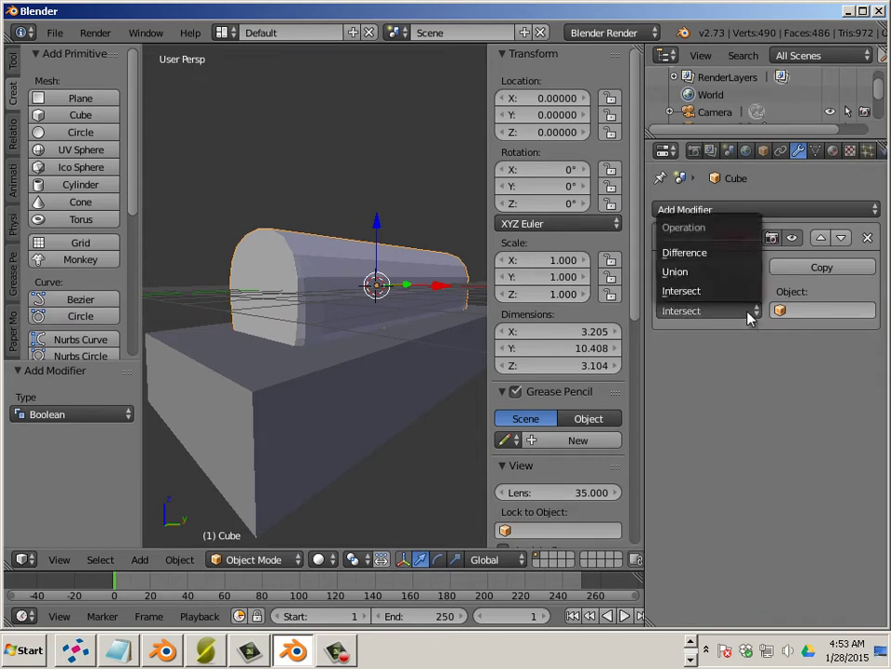
click(719, 257)
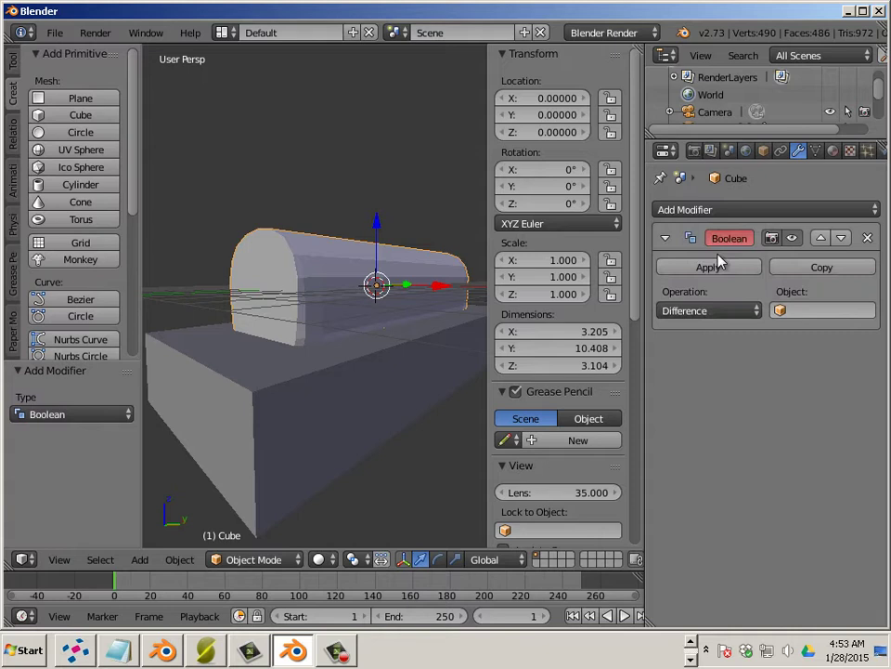
click(782, 311)
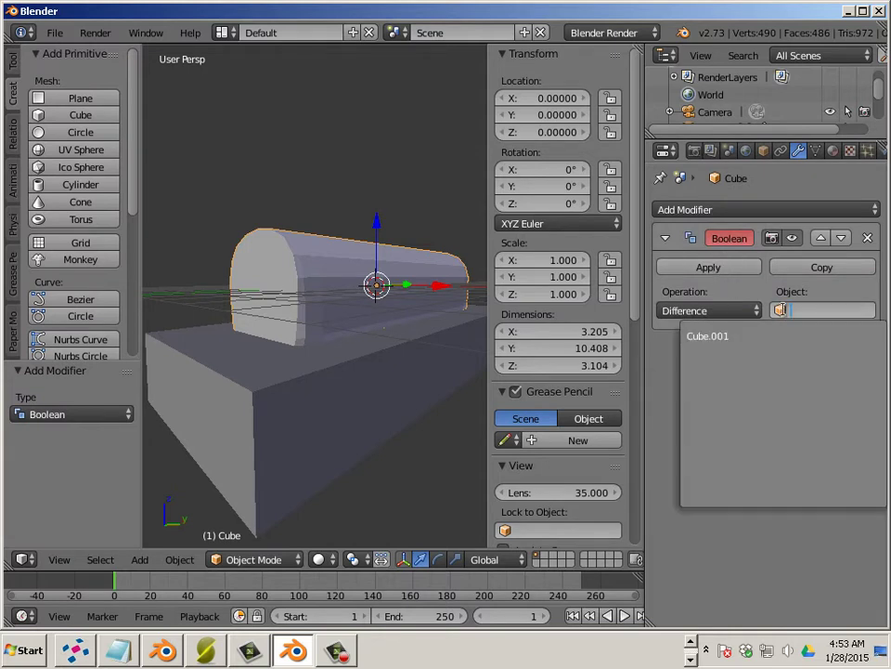
click(763, 335)
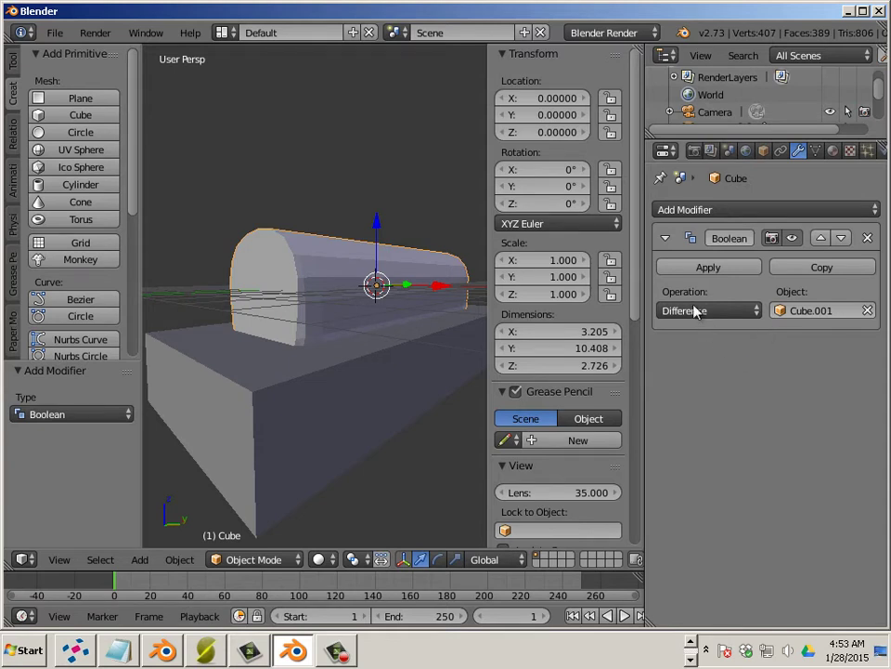
click(703, 268)
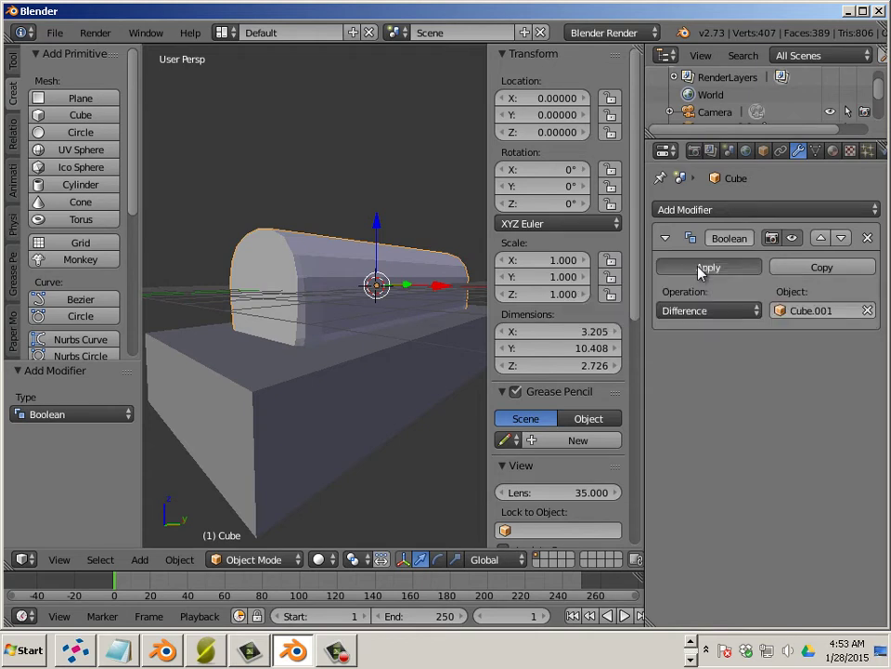
Delete the cutter cube beneath the block and inspect the block's cut underside.
right_click(385, 409)
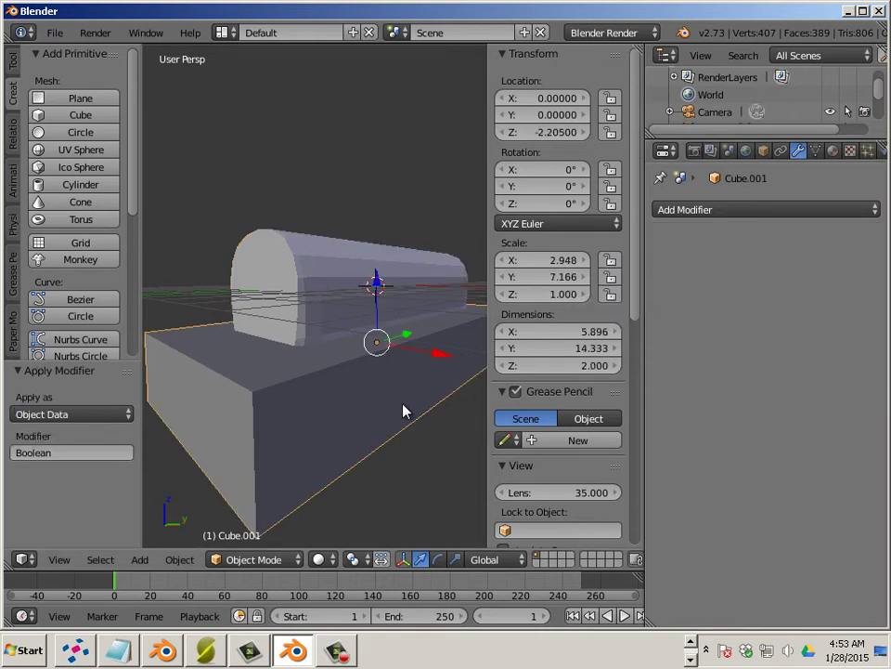
key(x)
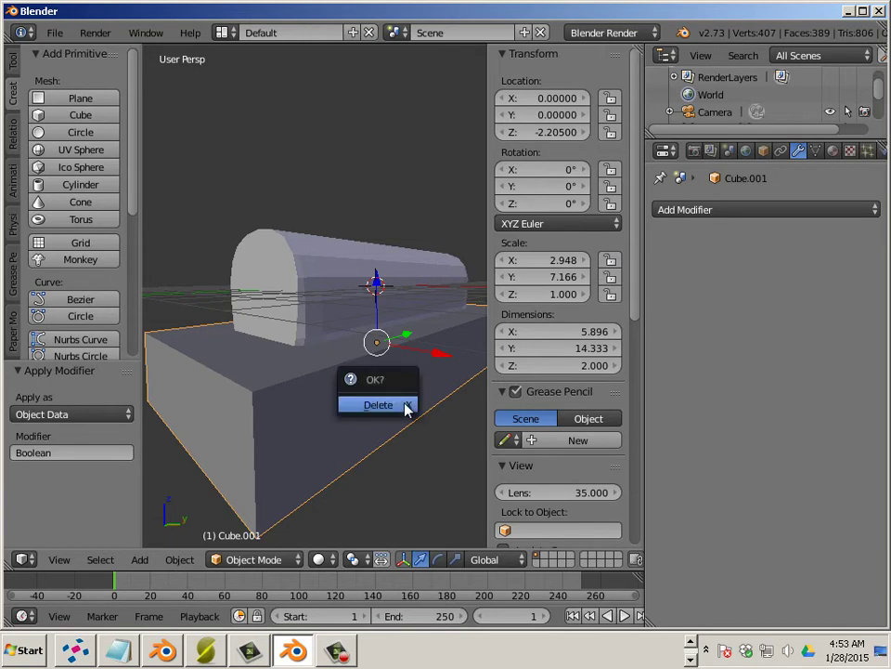
click(405, 409)
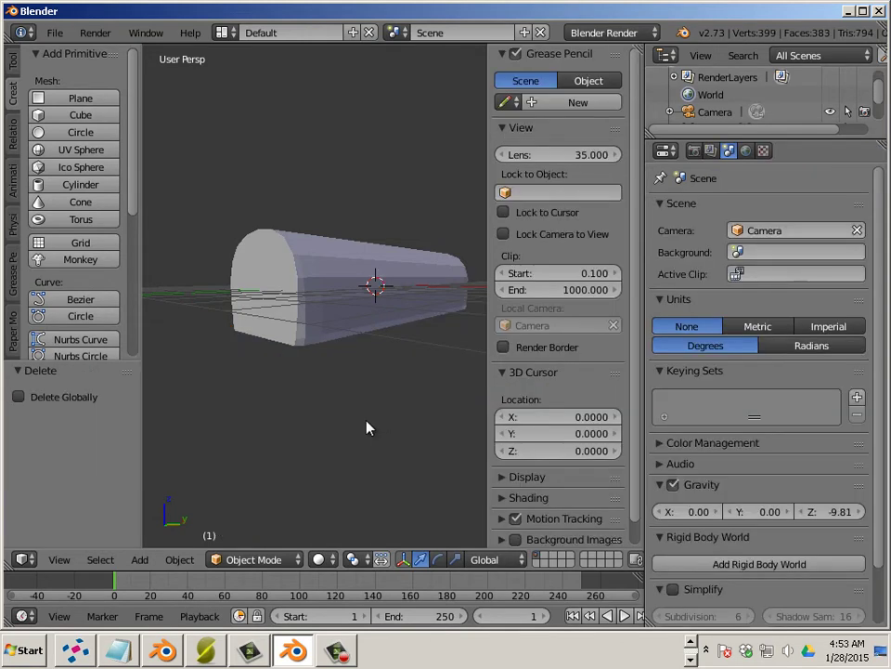
middle_drag(336, 427, 348, 318)
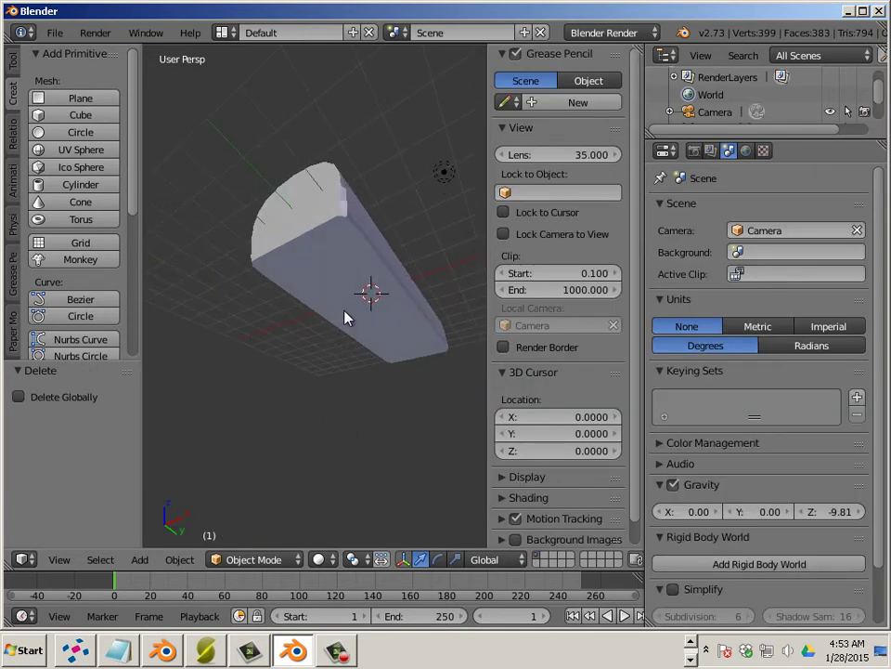
Select the trimmed block, start an STL export and choose the Desktop as its destination folder.
right_click(349, 319)
middle_drag(353, 400, 370, 427)
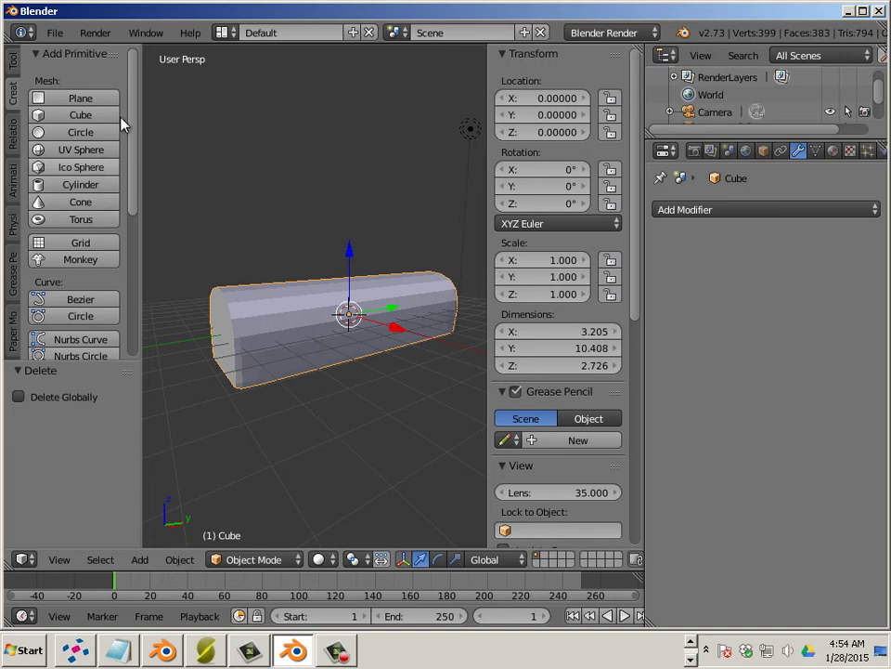
click(55, 32)
mouse_move(130, 351)
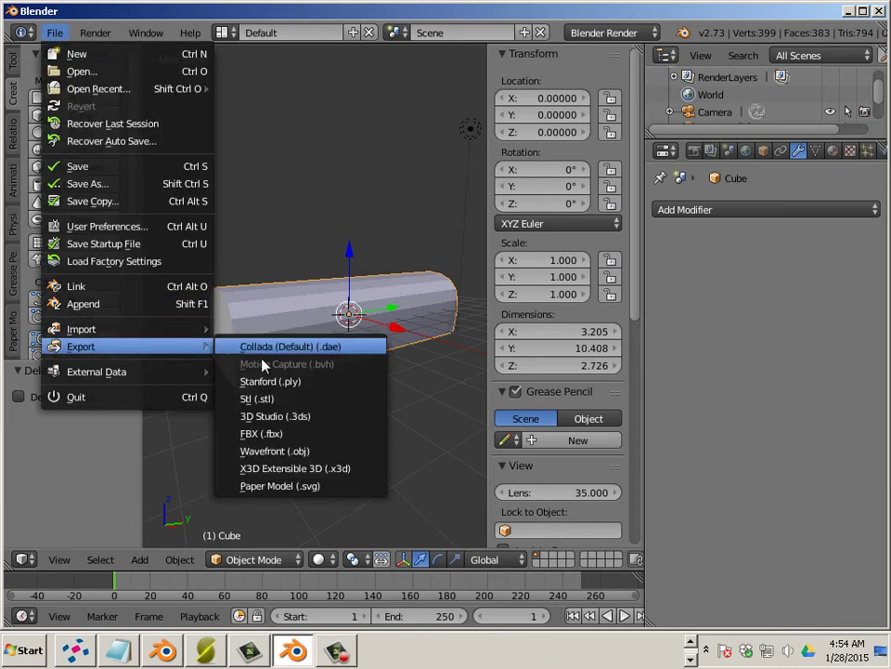
click(324, 398)
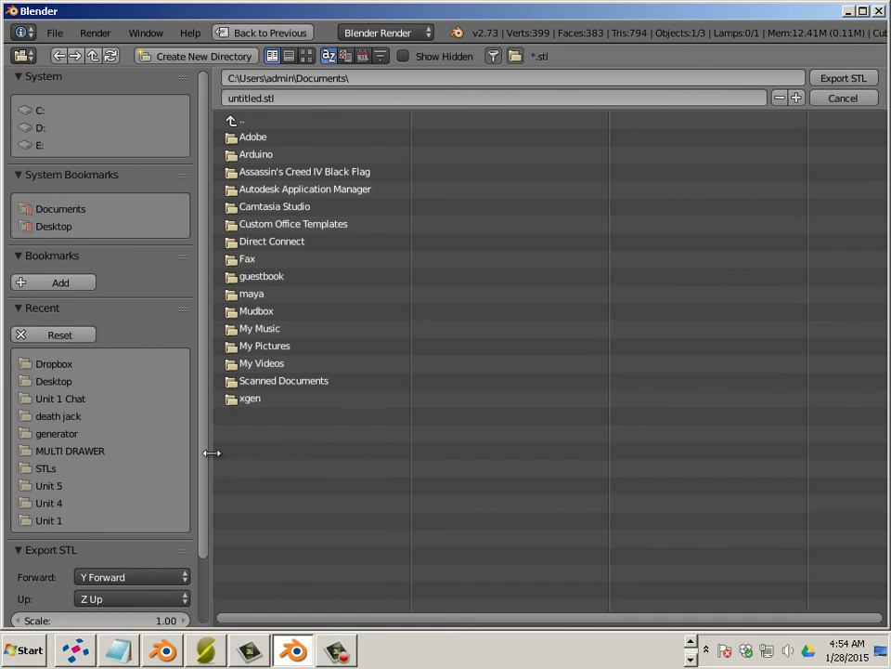
click(53, 225)
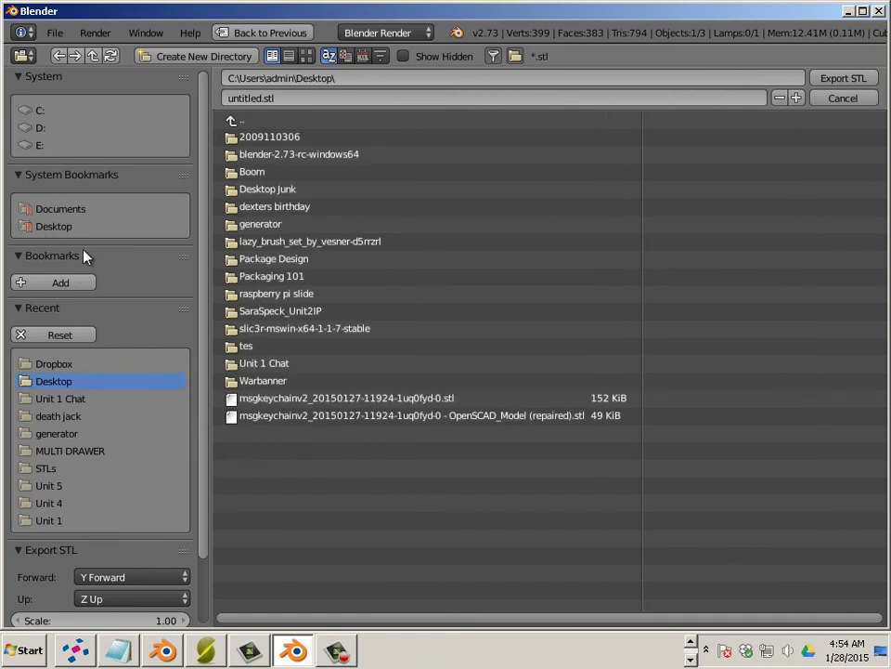